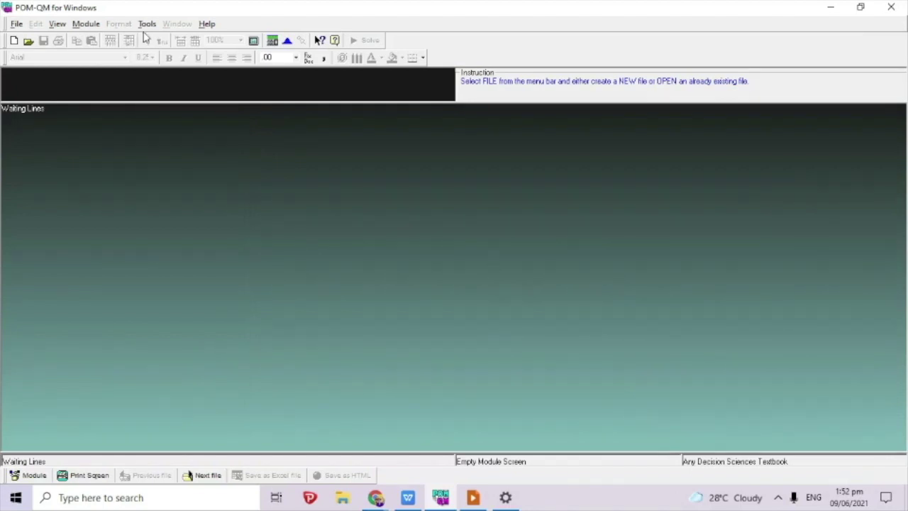
# Step: Select the Waiting Lines module and create a new M/M/1 with a Finite Population data set
pyautogui.click(86, 24)
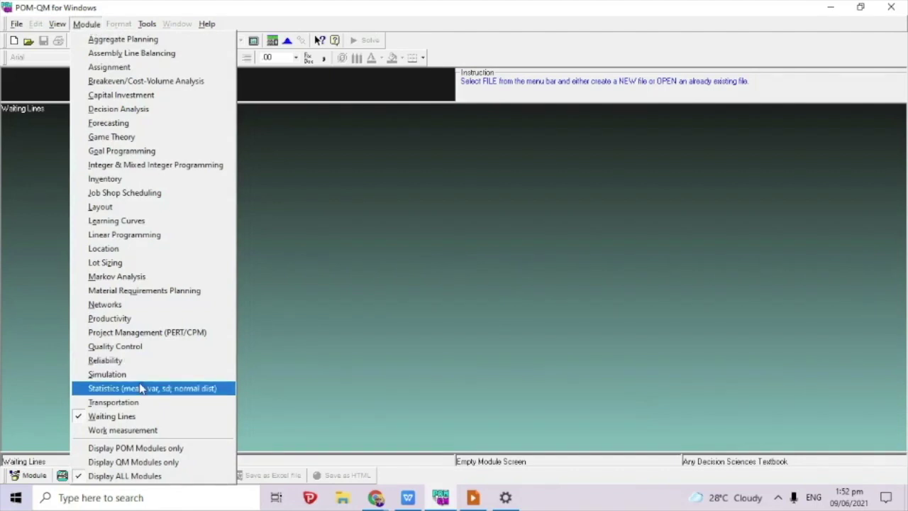
pyautogui.click(142, 418)
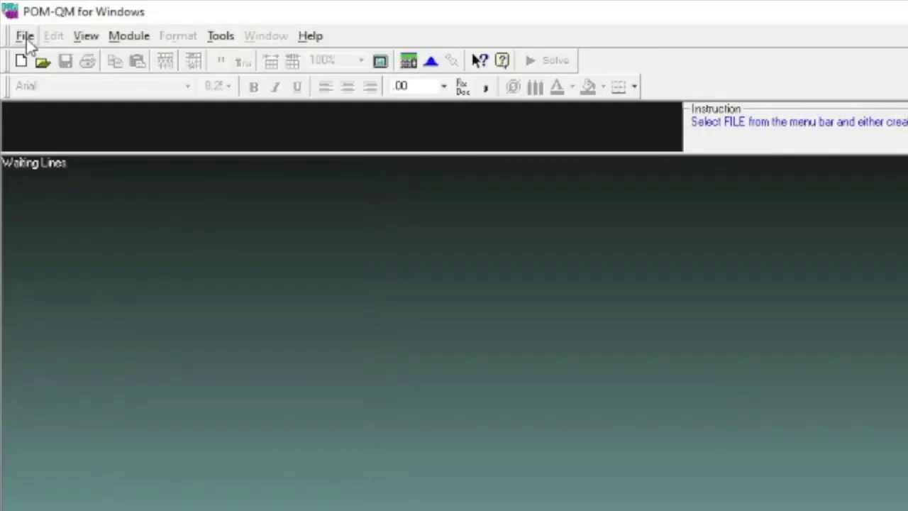
pyautogui.click(24, 36)
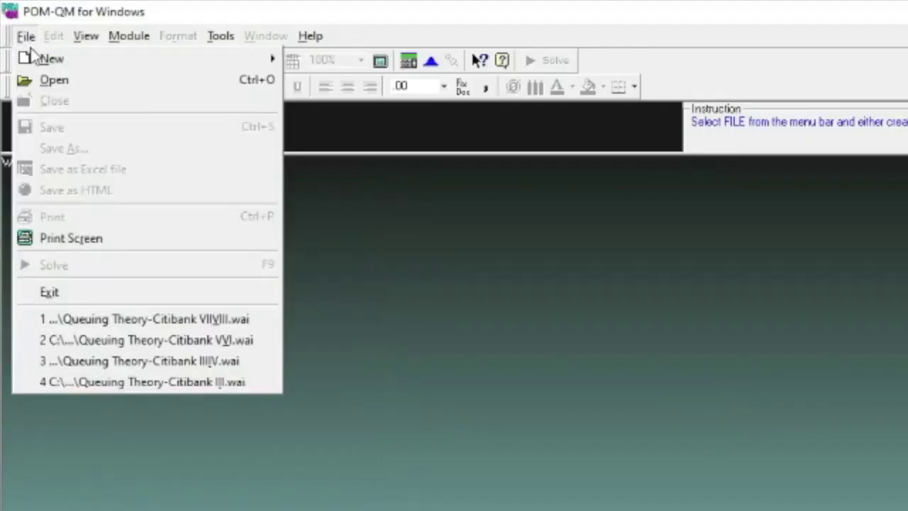
pyautogui.moveTo(34, 60)
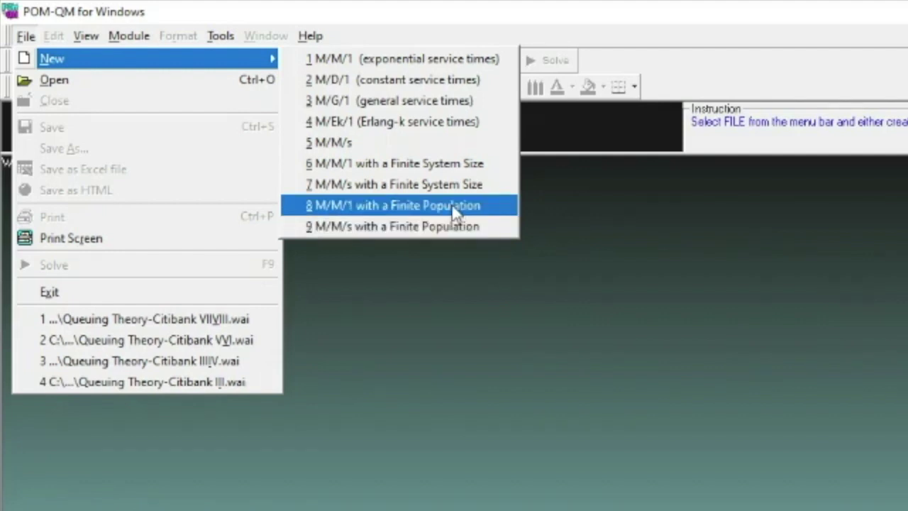
pyautogui.click(453, 207)
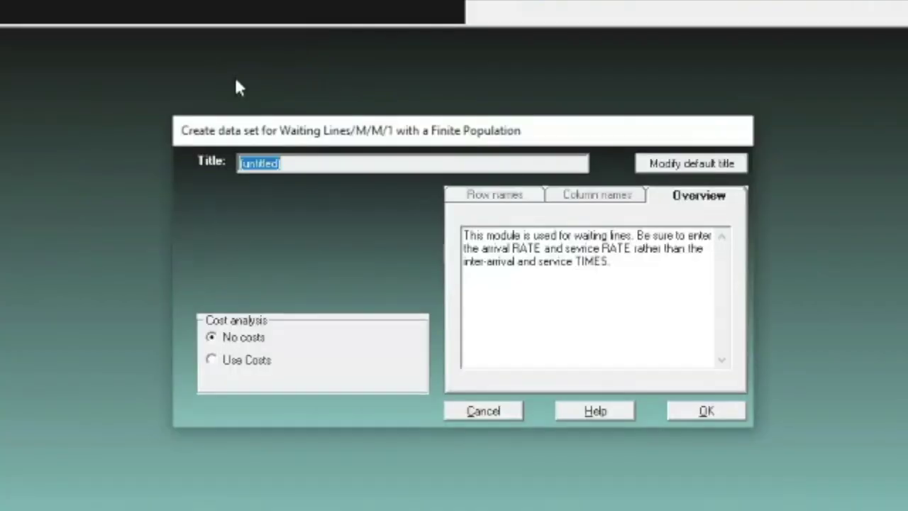
# Step: Title the data set "Citibank VII&VIII", enable cost analysis with Use Costs, and create it
pyautogui.press('BackSpace')
pyautogui.write('Citibank VII')
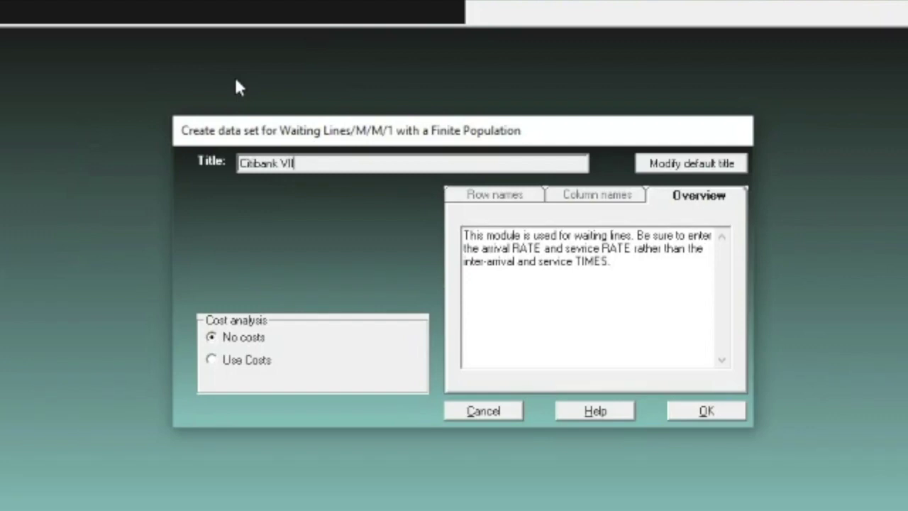
pyautogui.write('&VIII')
pyautogui.click(217, 363)
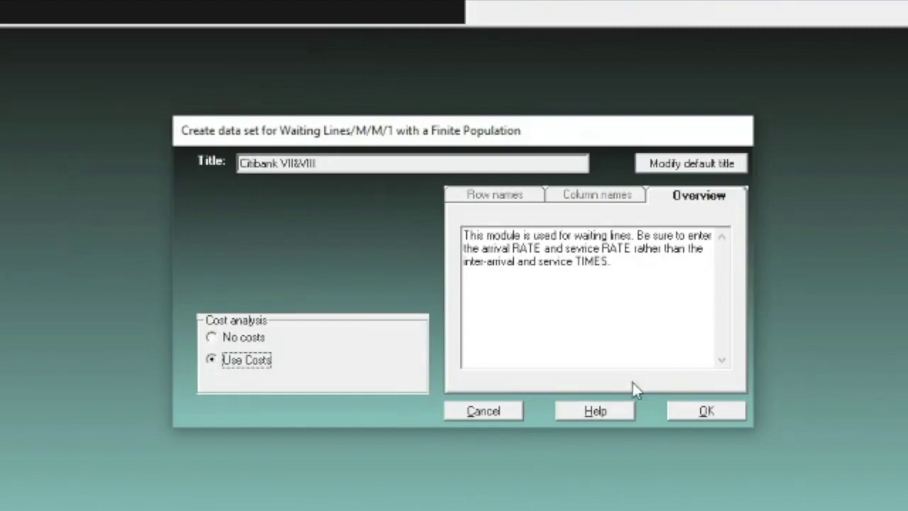
pyautogui.click(706, 411)
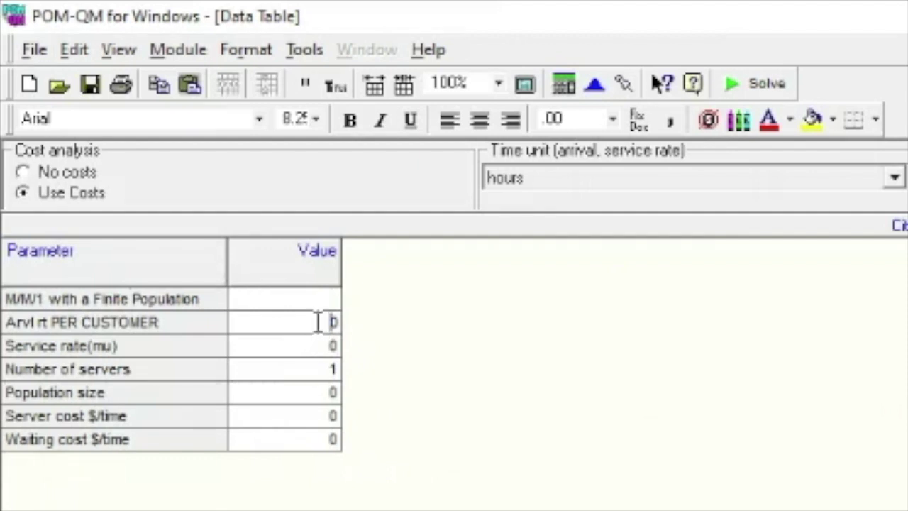
# Step: Check the computed breakdown rate and repair rate in the WPS Presentation slide show, and return to the POM-QM data table
pyautogui.hotkey('alt', 'Tab')
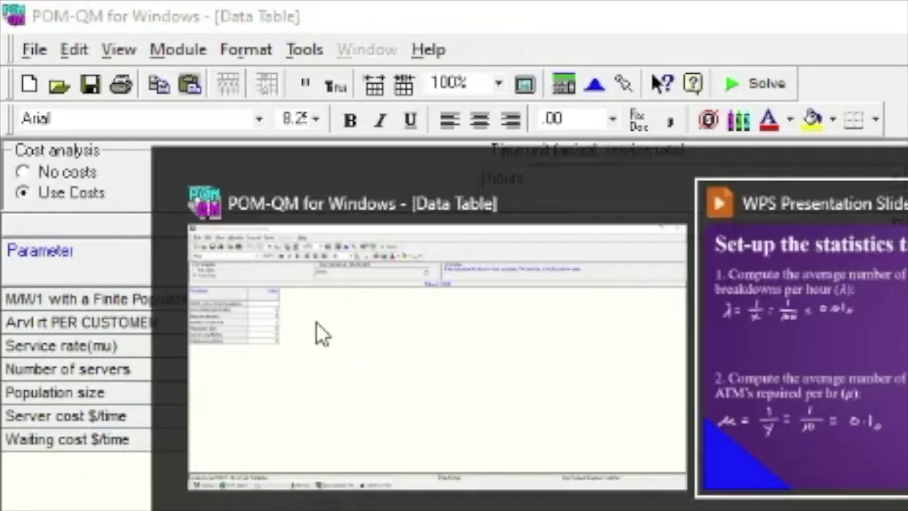
pyautogui.press('pageup')
pyautogui.press('pagedown')
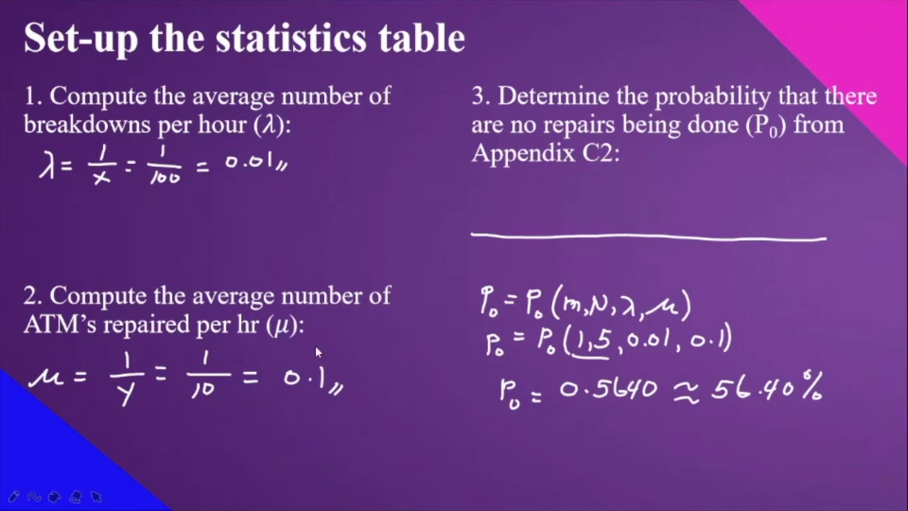
pyautogui.hotkey('alt', 'Tab')
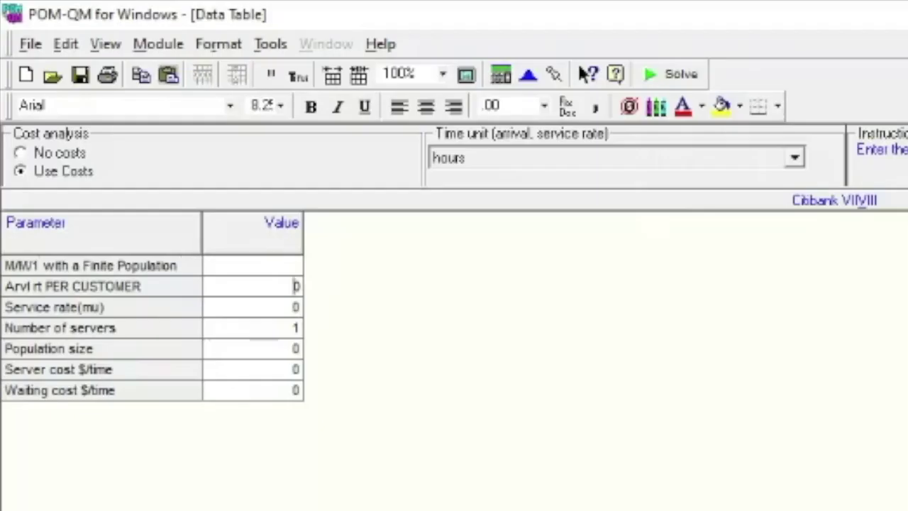
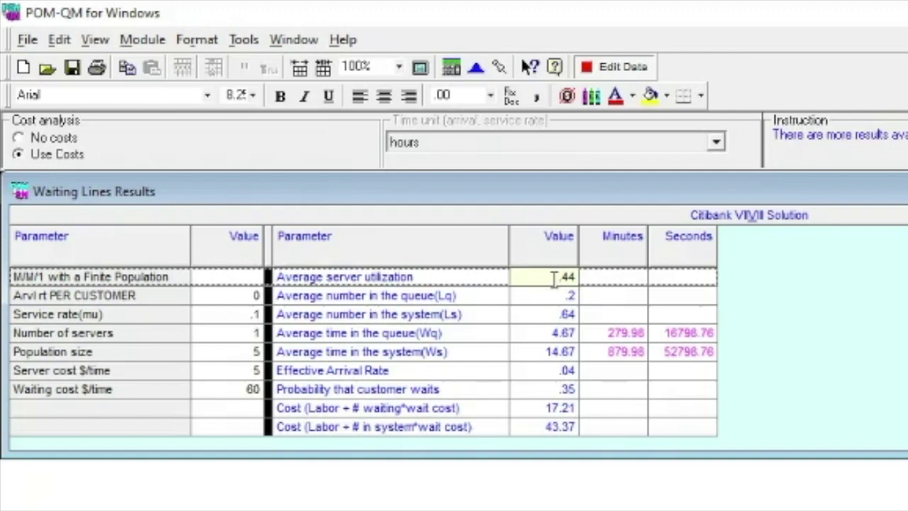
# Step: Compare the average server utilization result with the technician-busy probability in the slide show's statistics table
pyautogui.moveTo(414, 277); pyautogui.dragTo(233, 257)
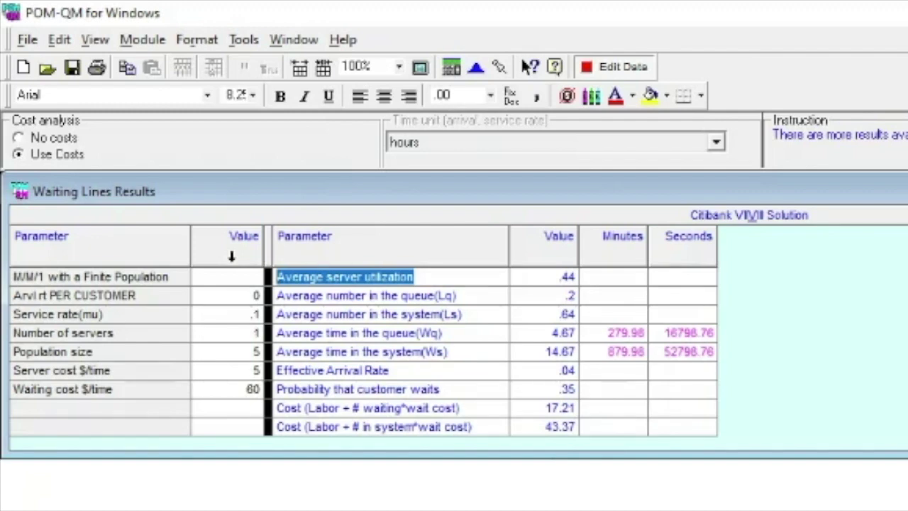
pyautogui.hotkey('alt', 'Tab')
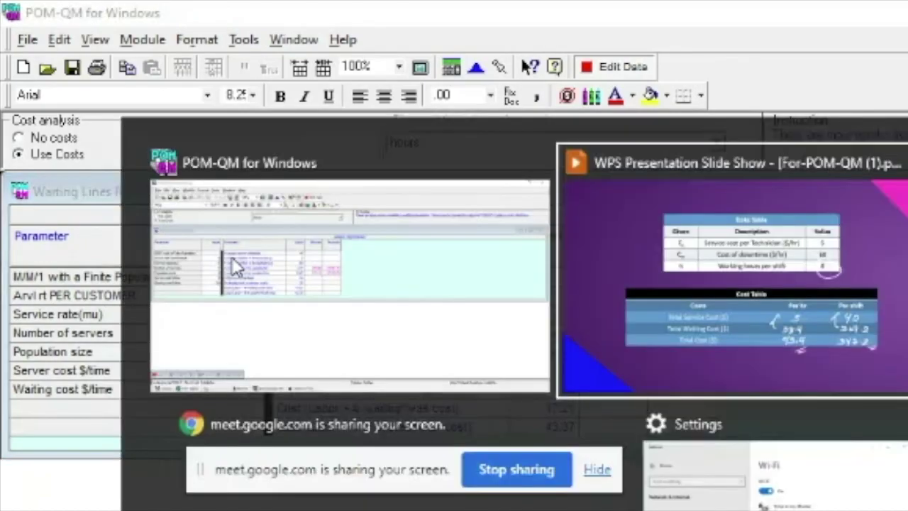
pyautogui.press('Right')
pyautogui.press('Right')
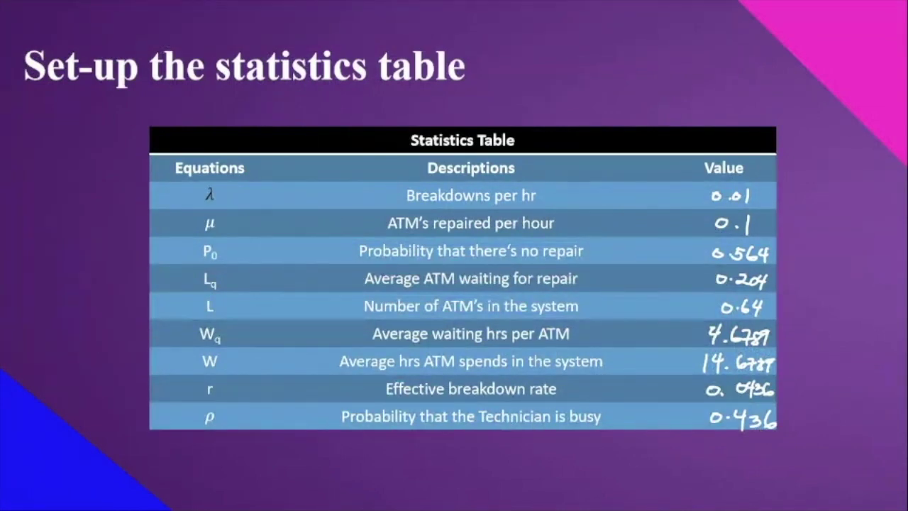
pyautogui.hotkey('alt', 'Tab')
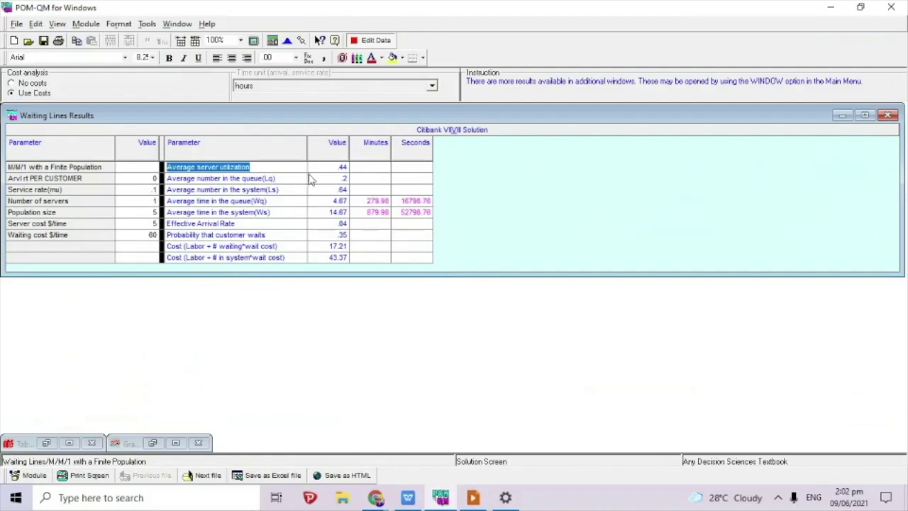
# Step: Compare the average numbers in the queue (Lq) and in the system (Ls) with the slide show's statistics table
pyautogui.hotkey('alt', 'Tab')
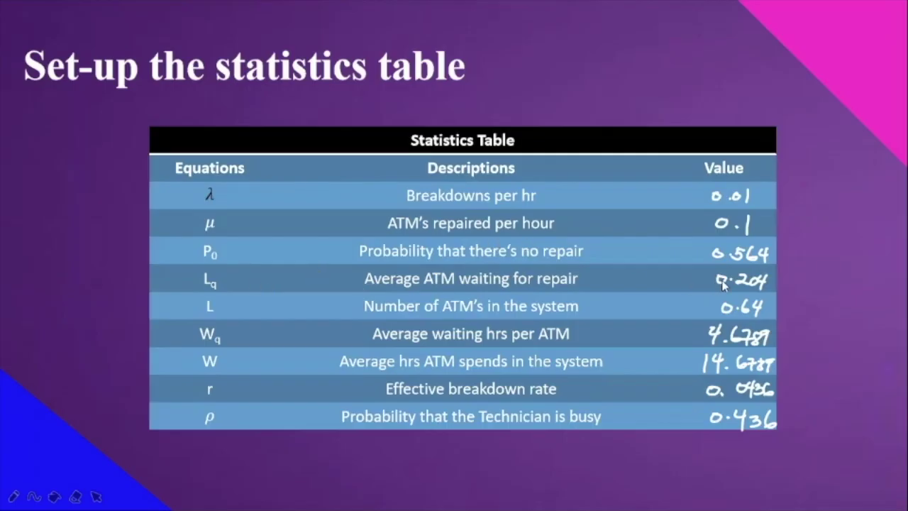
pyautogui.hotkey('alt', 'Tab')
pyautogui.moveTo(286, 189); pyautogui.dragTo(153, 188)
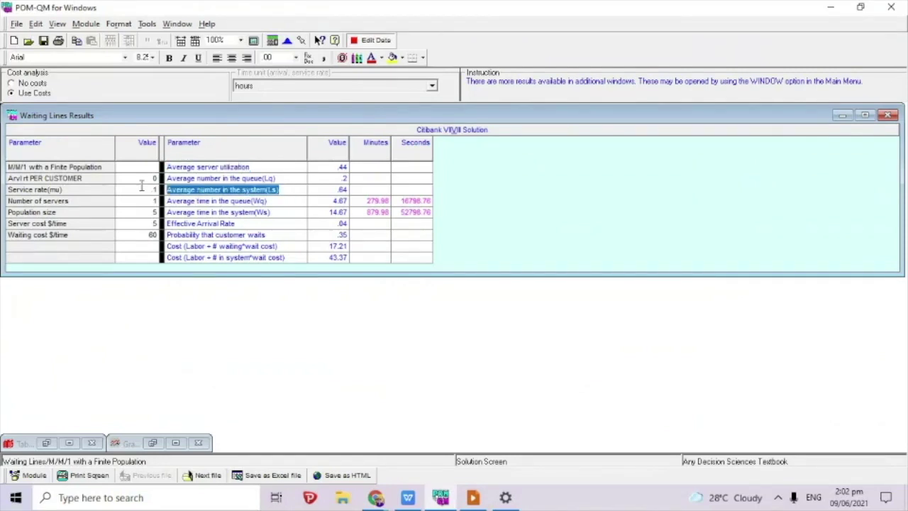
pyautogui.click(142, 187)
pyautogui.hotkey('alt', 'Tab')
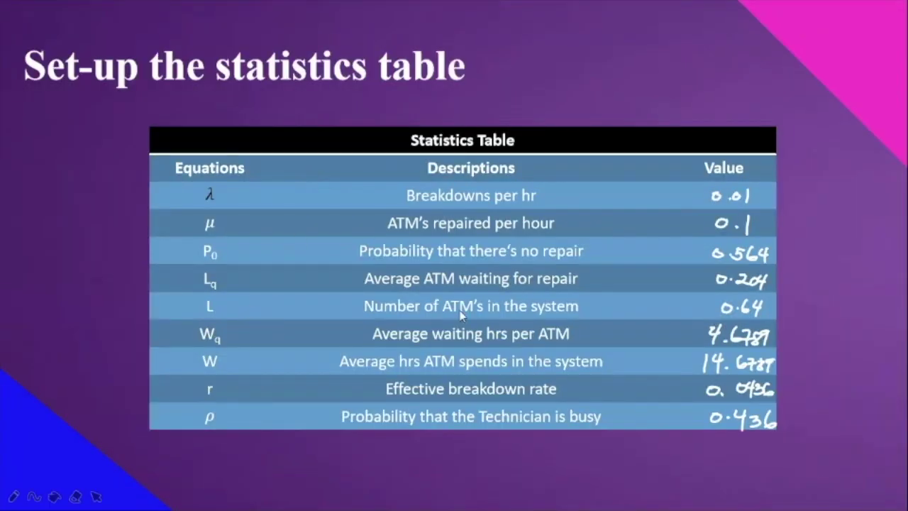
pyautogui.hotkey('alt', 'Tab')
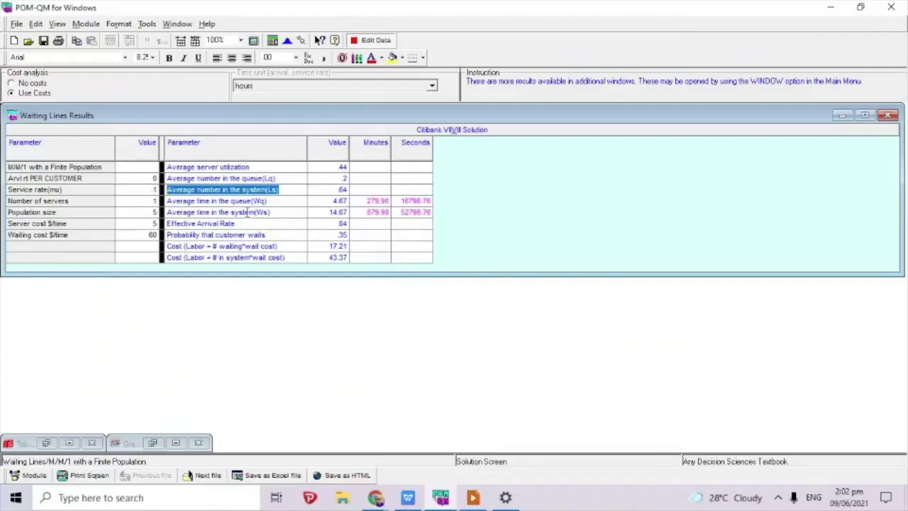
# Step: Compare the average times in the queue (Wq) and system (Ws) and the effective arrival rate with the slide show's statistics table
pyautogui.click(299, 202)
pyautogui.hotkey('alt', 'Tab')
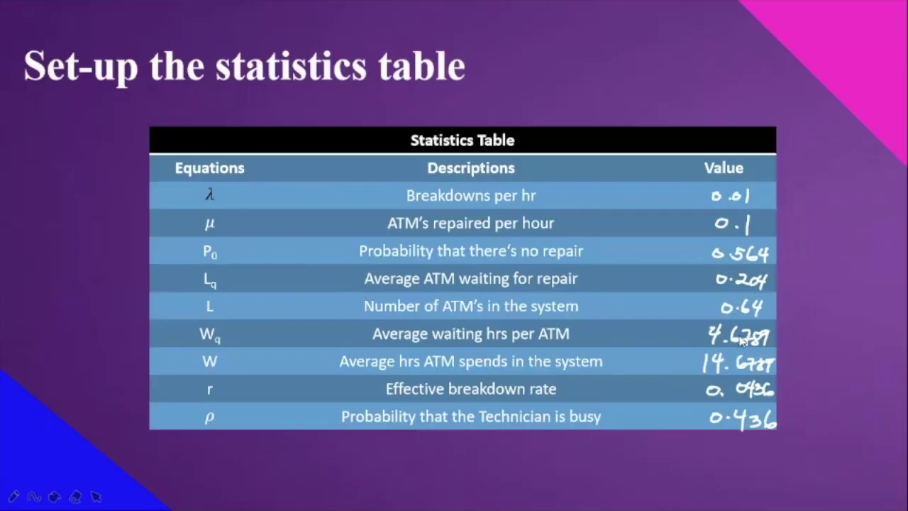
pyautogui.hotkey('alt', 'Tab')
pyautogui.click(212, 212)
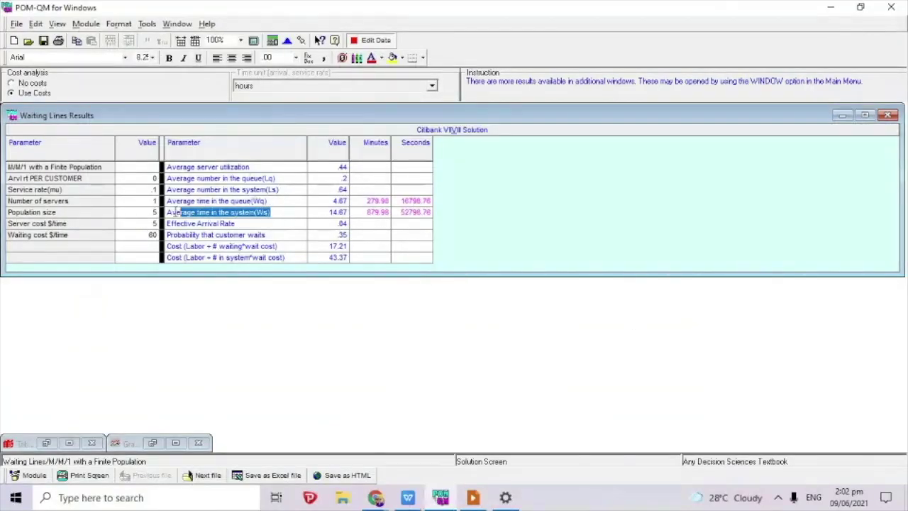
pyautogui.hotkey('alt', 'Tab')
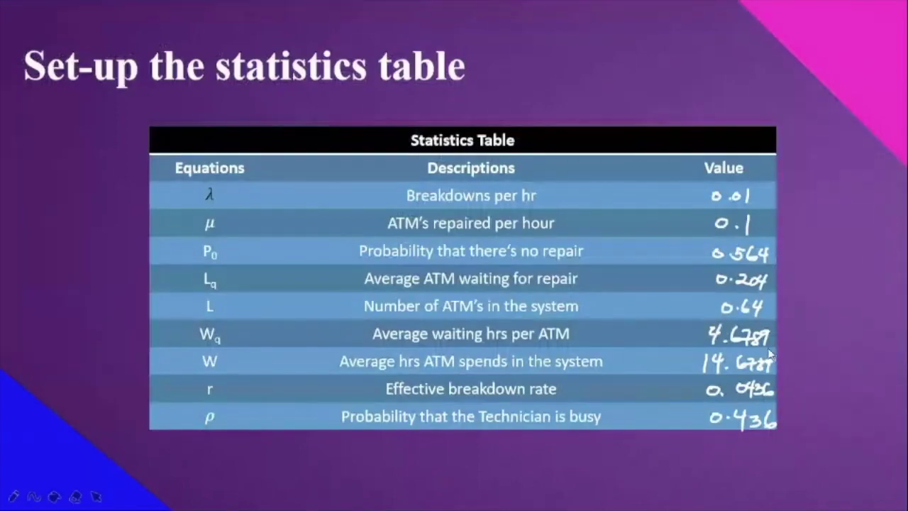
pyautogui.hotkey('alt', 'Tab')
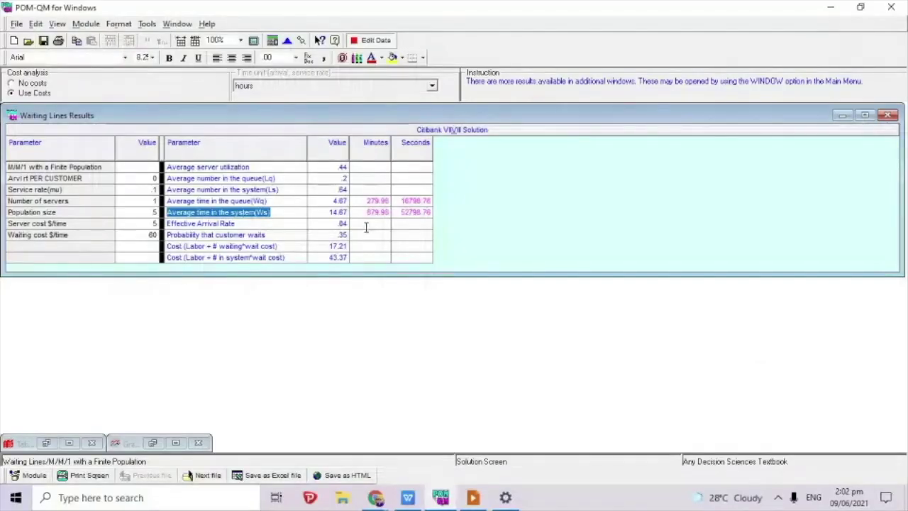
pyautogui.hotkey('alt', 'Tab')
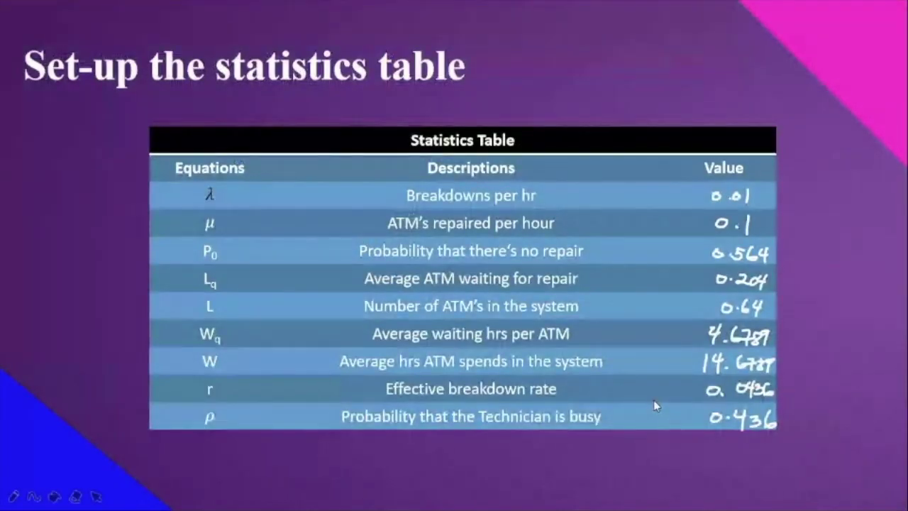
pyautogui.hotkey('alt', 'Tab')
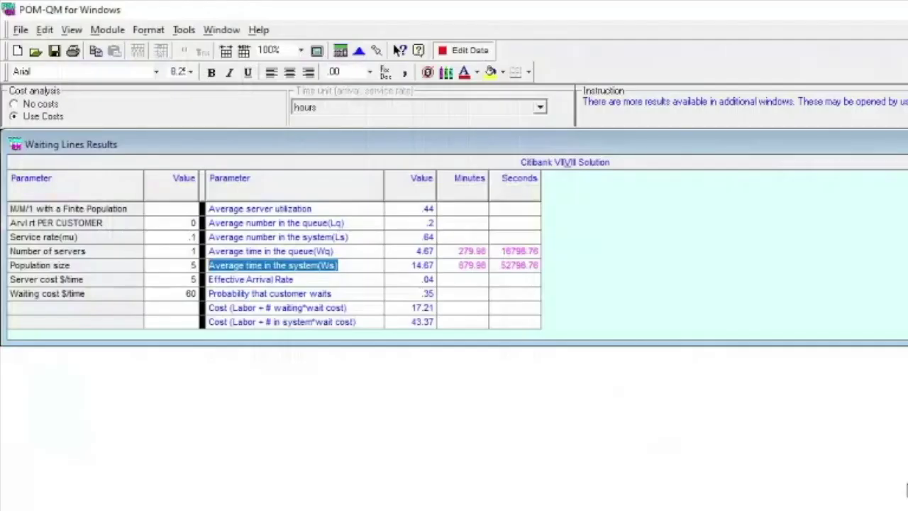
# Step: Review the waiting-based and system-based cost values and the average time in the queue in Waiting Lines Results
pyautogui.click(399, 308)
pyautogui.click(409, 322)
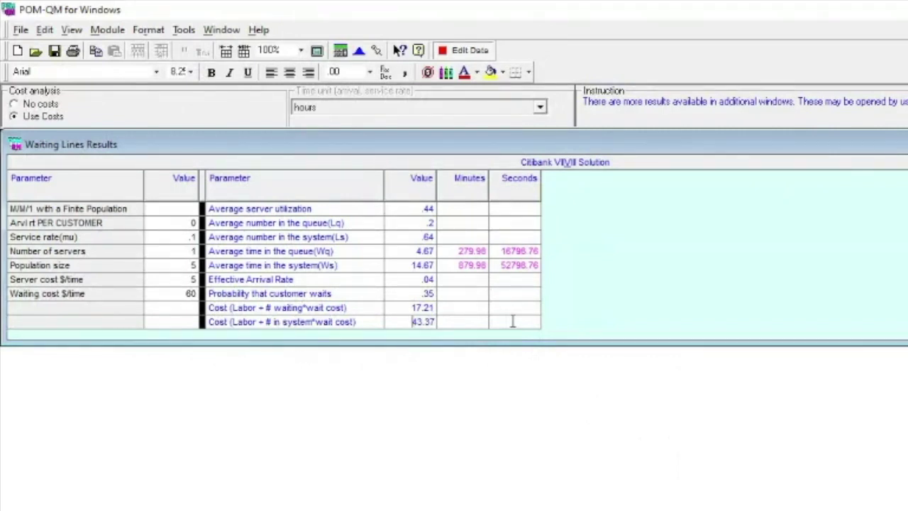
pyautogui.click(413, 248)
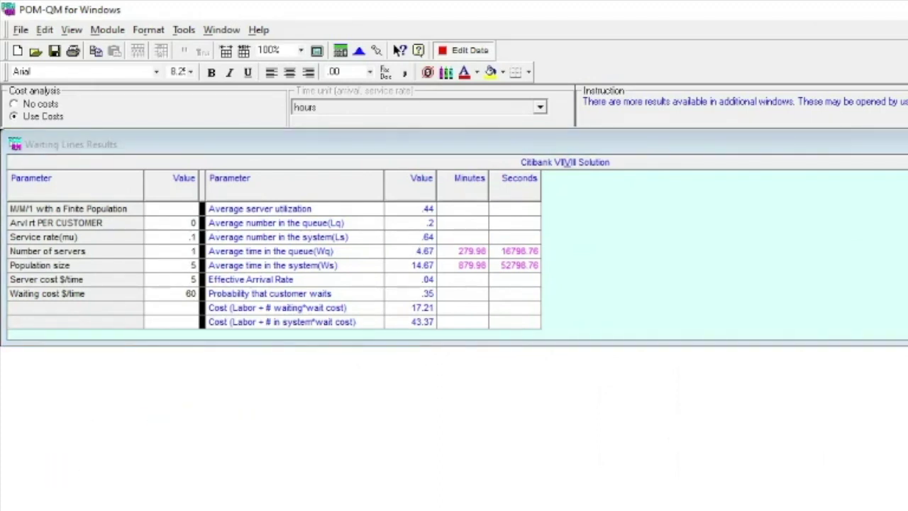
# Step: Open the Table of Probabilities window, move it over the results window, and make it taller
pyautogui.click(135, 459)
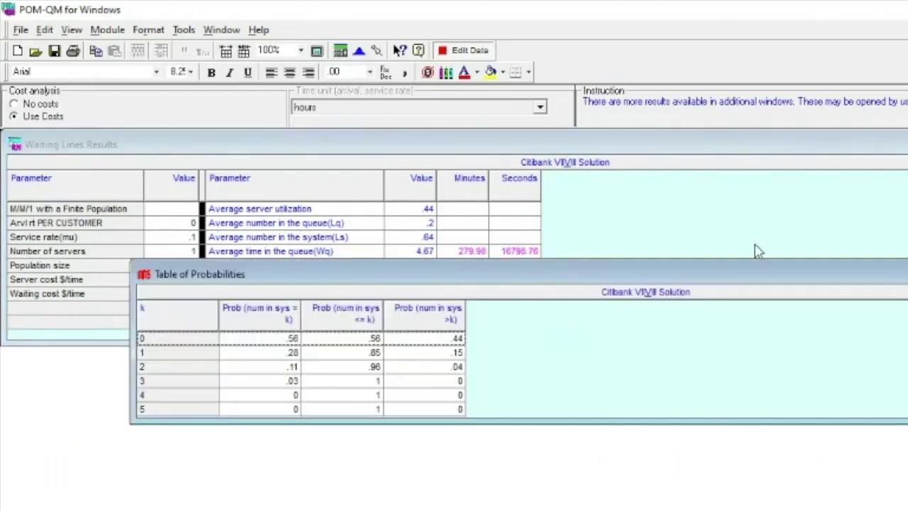
pyautogui.moveTo(794, 278); pyautogui.dragTo(868, 323)
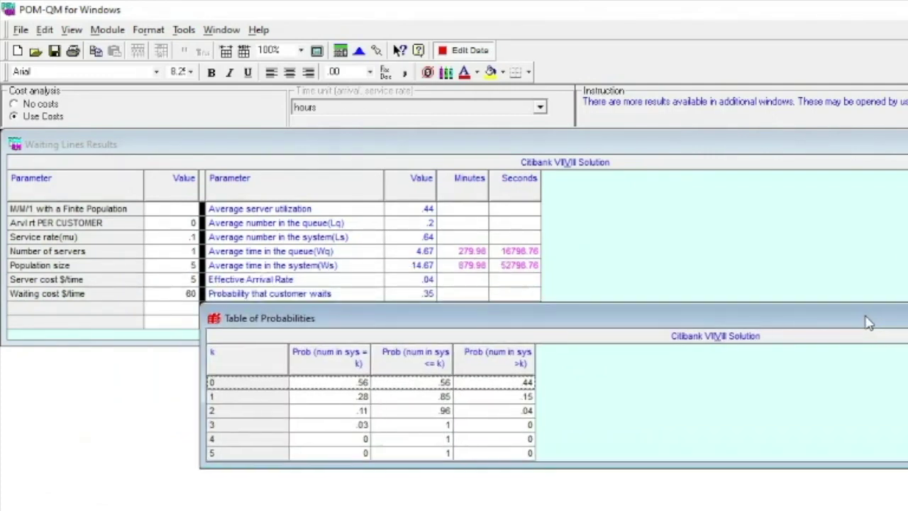
pyautogui.click(262, 384)
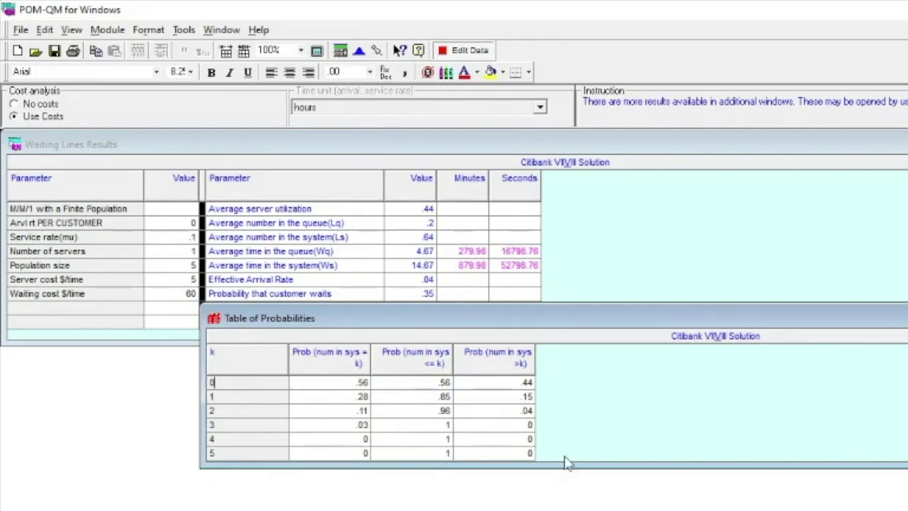
pyautogui.moveTo(617, 318); pyautogui.dragTo(653, 259)
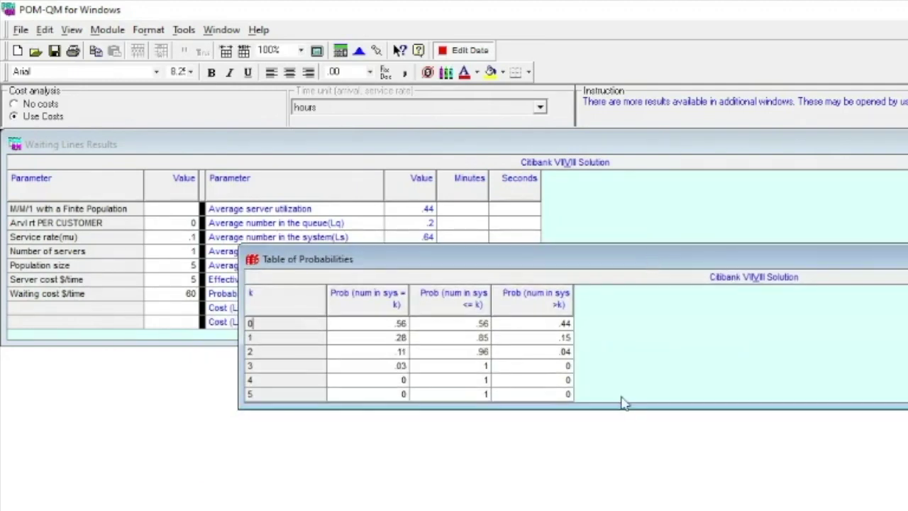
pyautogui.moveTo(621, 407); pyautogui.dragTo(612, 466)
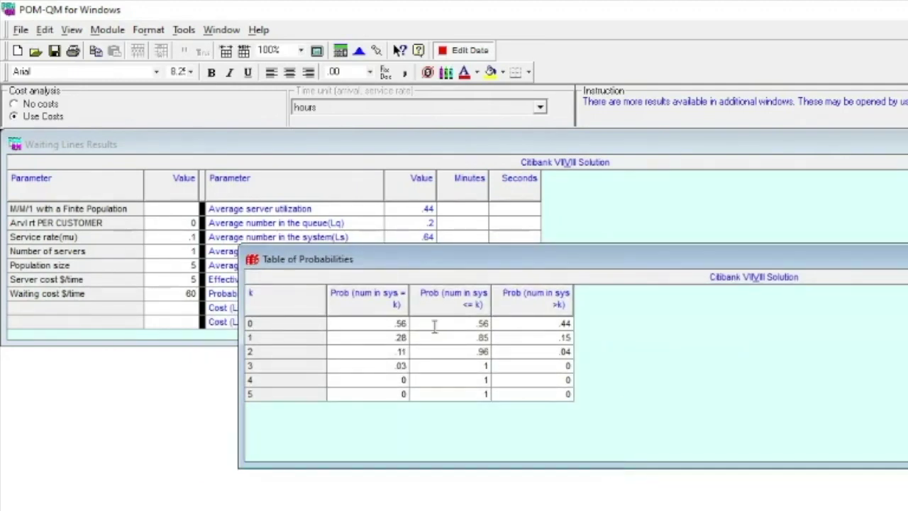
# Step: Check the probability for k = 0 in the Table of Probabilities and bring Waiting Lines Results back to the front
pyautogui.click(381, 326)
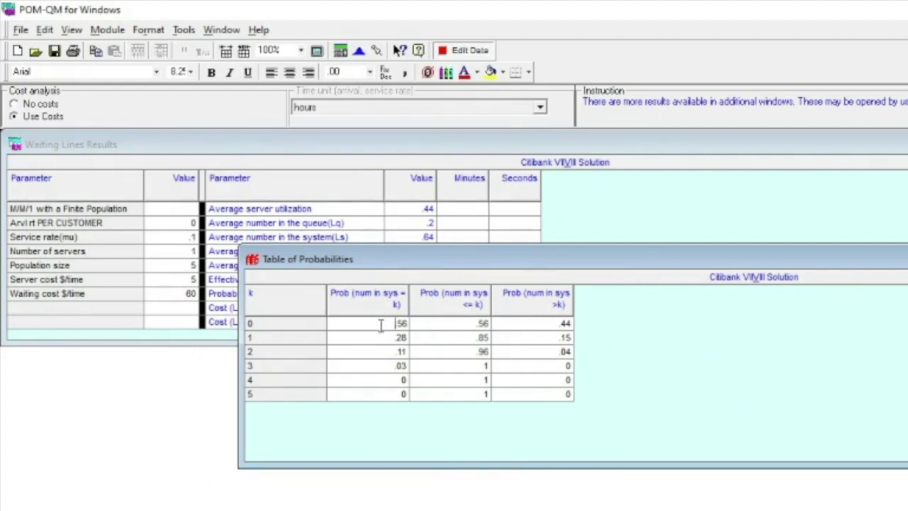
pyautogui.click(252, 321)
pyautogui.click(228, 318)
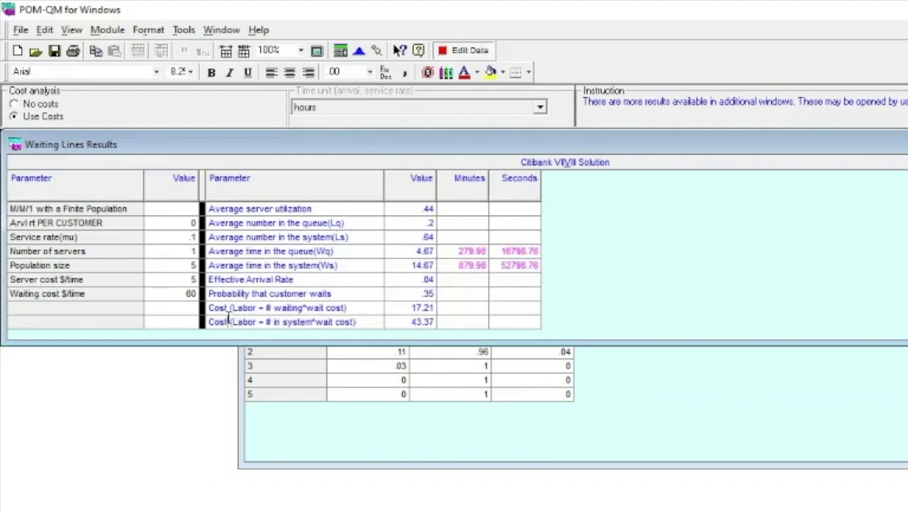
# Step: Bring the Table of Probabilities to the front and check the Prob (num in sys = k) values for k = 0 and k = 1
pyautogui.click(359, 439)
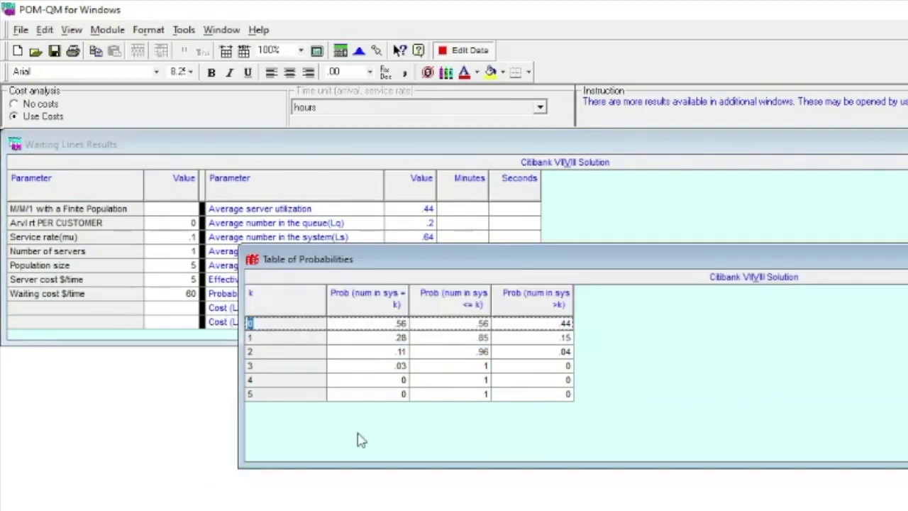
pyautogui.click(386, 323)
pyautogui.click(386, 322)
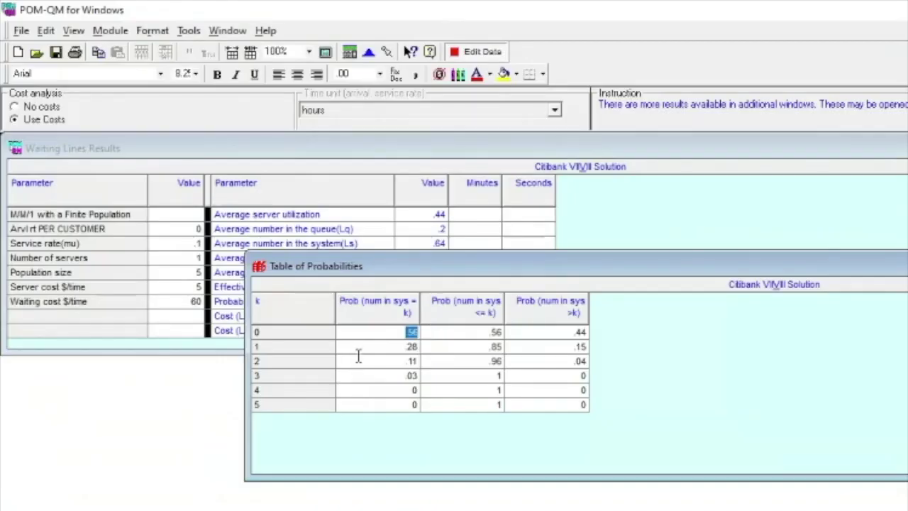
pyautogui.click(399, 346)
pyautogui.moveTo(399, 346); pyautogui.dragTo(472, 352)
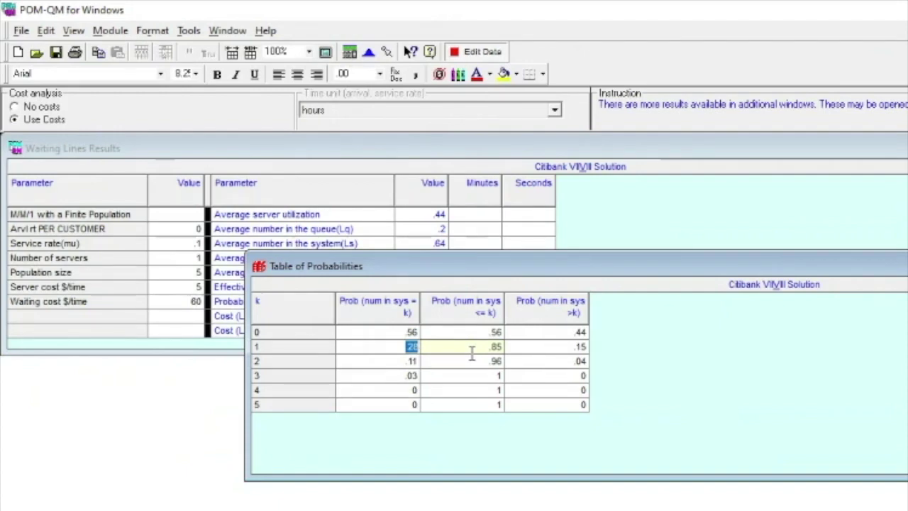
pyautogui.press('Down')
pyautogui.press('Down')
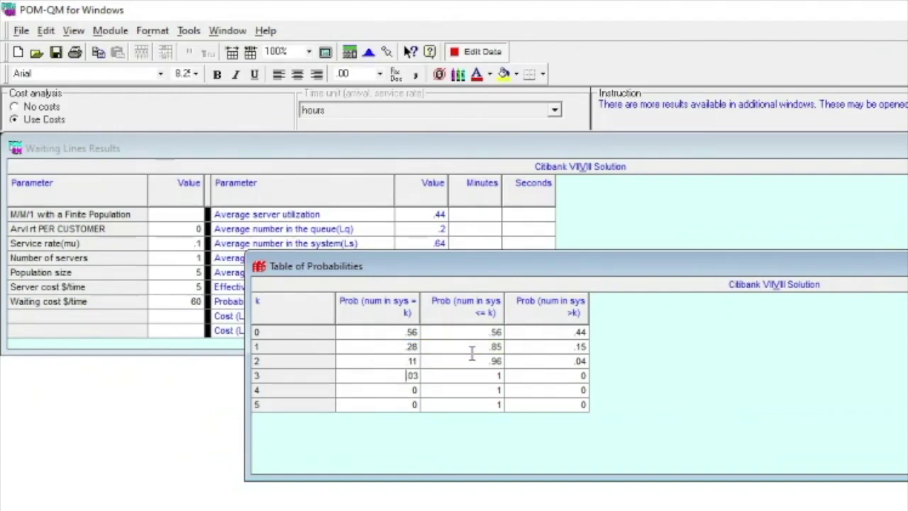
# Step: Check the Prob (num in sys = k) values for k = 2 through 5 and highlight that whole column
pyautogui.click(385, 362)
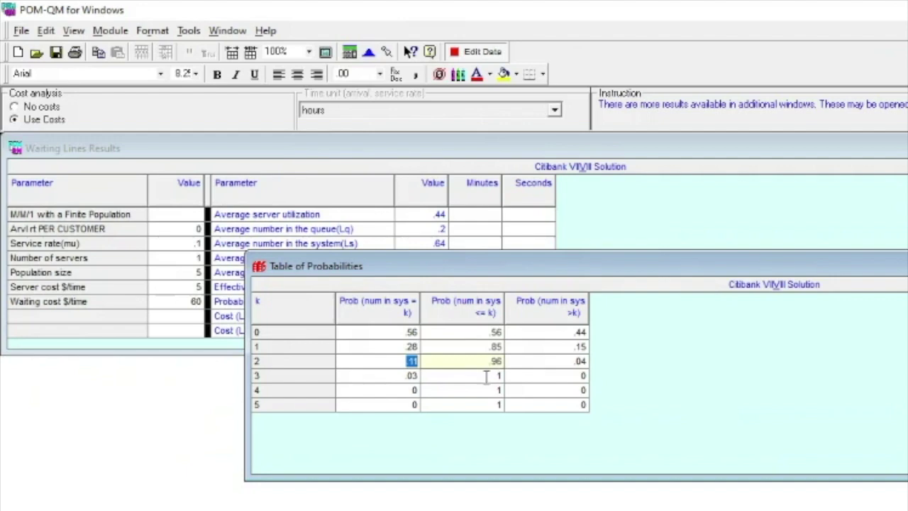
pyautogui.click(320, 376)
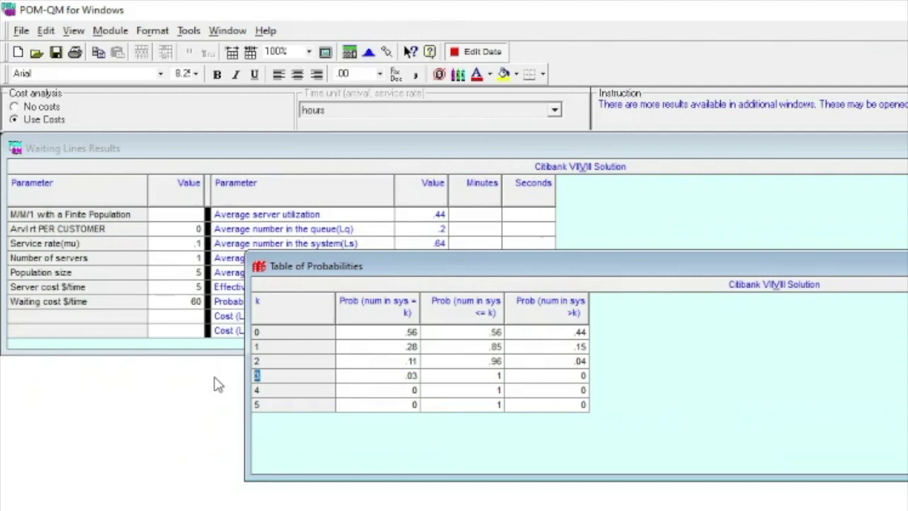
pyautogui.click(397, 376)
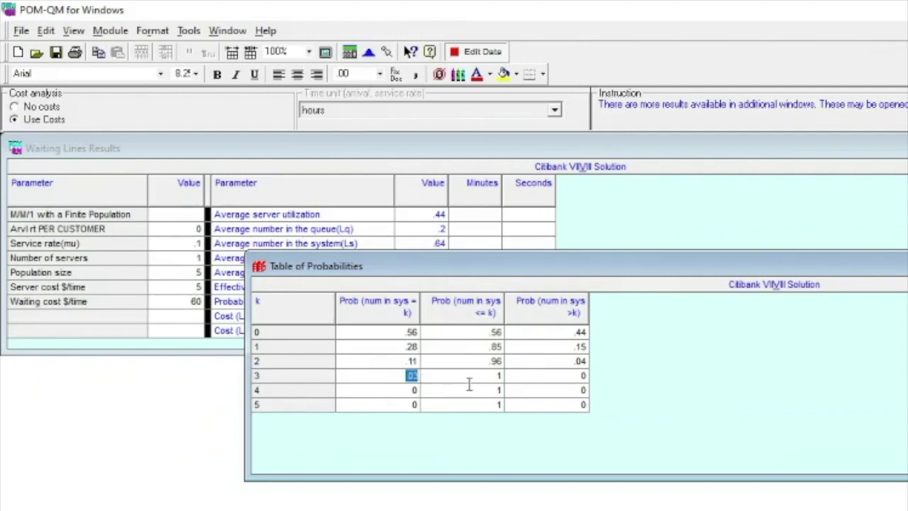
pyautogui.click(314, 390)
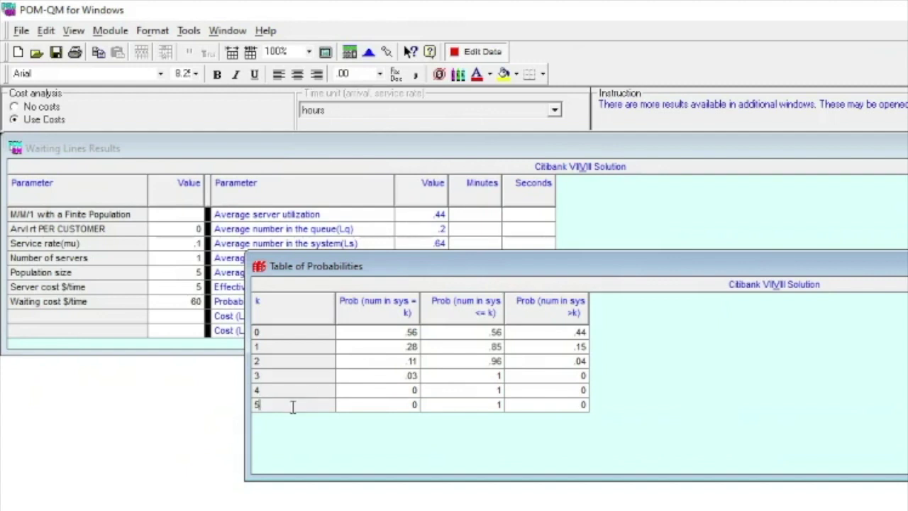
pyautogui.click(389, 306)
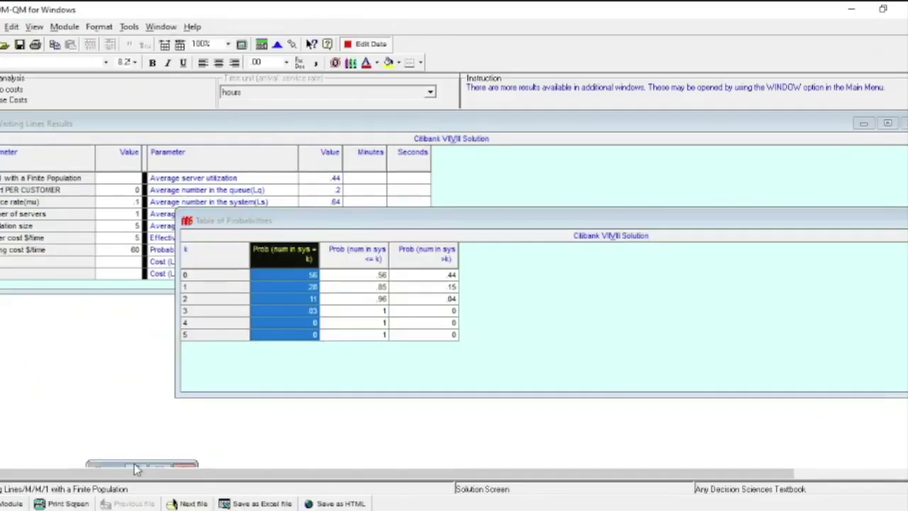
# Step: Open the Graphs of Probabilities window, examine the P(N = k) bars for 0 and 1 customers, and minimize the graph again
pyautogui.doubleClick(134, 463)
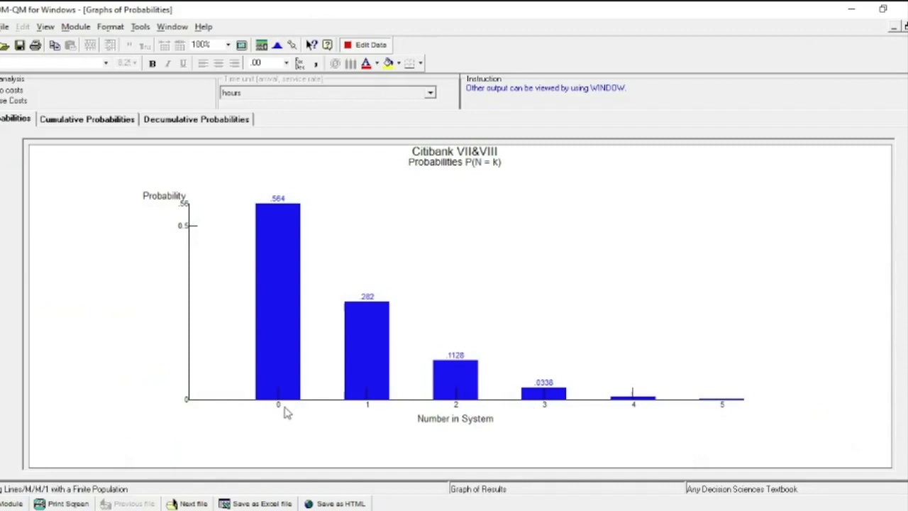
pyautogui.click(278, 204)
pyautogui.click(264, 382)
pyautogui.click(268, 384)
pyautogui.click(381, 366)
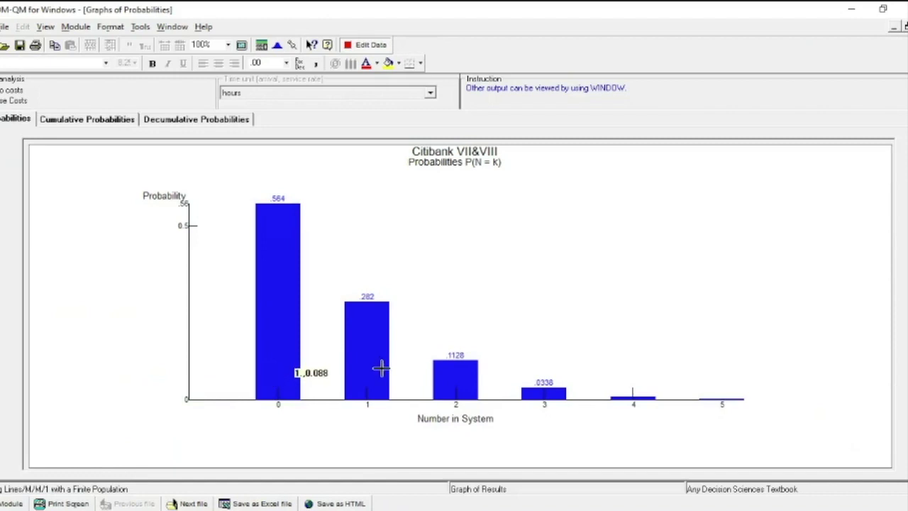
pyautogui.click(381, 305)
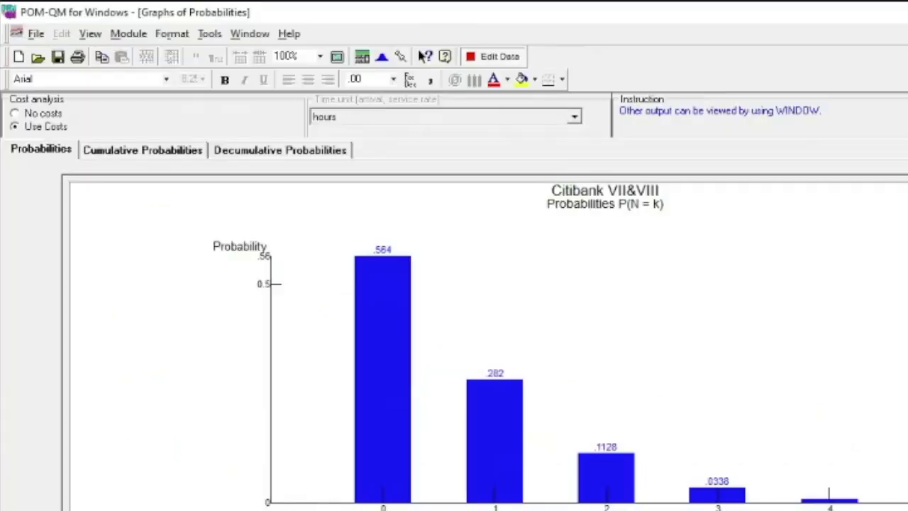
pyautogui.click(895, 26)
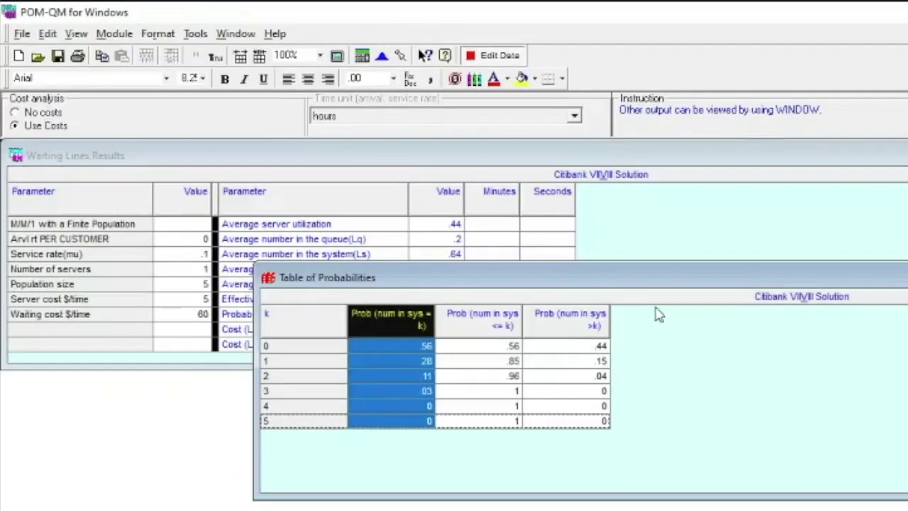
# Step: Highlight the Prob (num in sys <= k) column and compare its k = 0 entry with the Prob (num in sys = k) entry
pyautogui.click(497, 312)
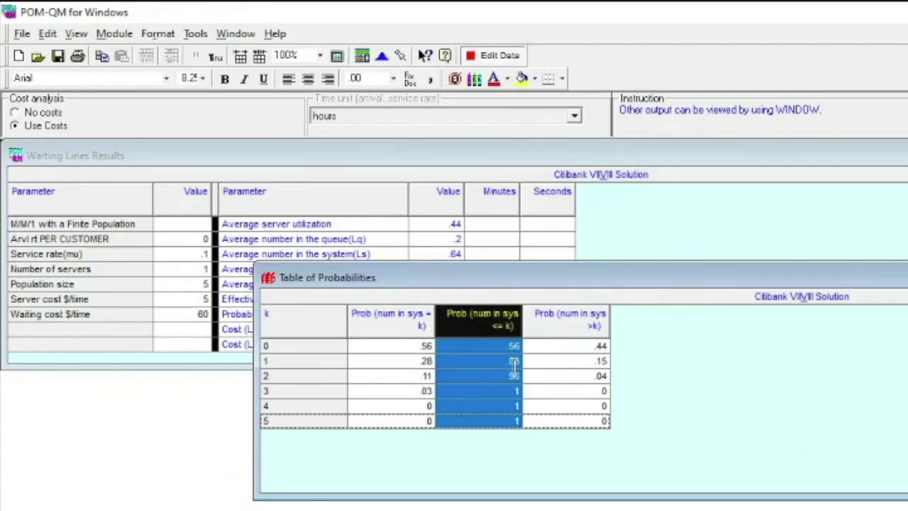
pyautogui.click(284, 345)
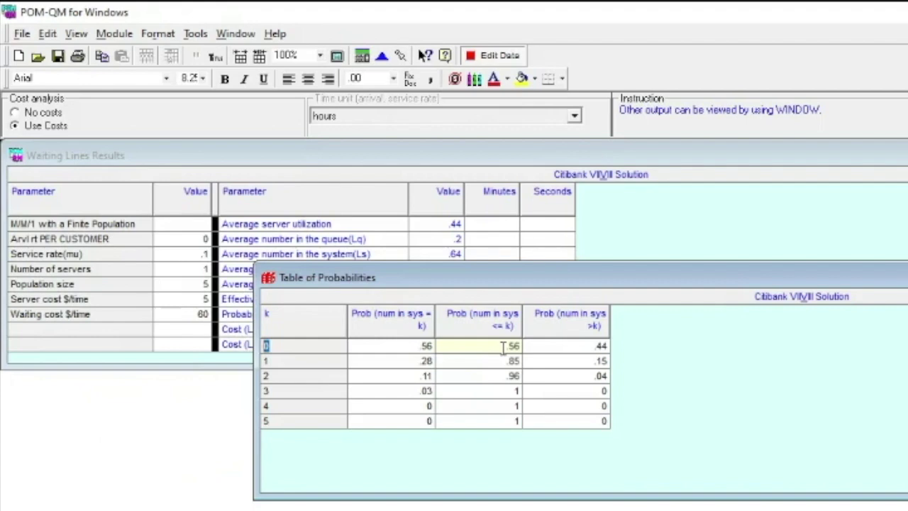
pyautogui.click(414, 346)
pyautogui.click(497, 346)
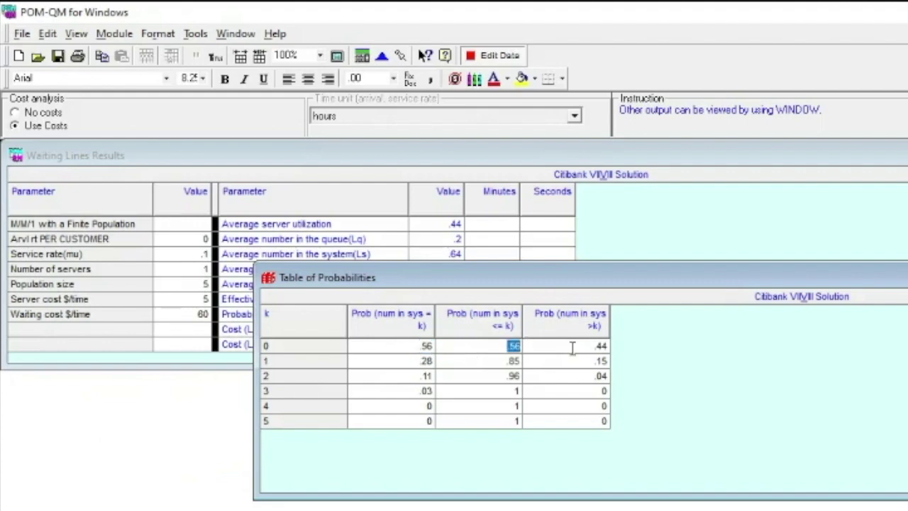
# Step: Highlight the Prob (num in sys > k) column and examine its entry for k = 0
pyautogui.click(558, 318)
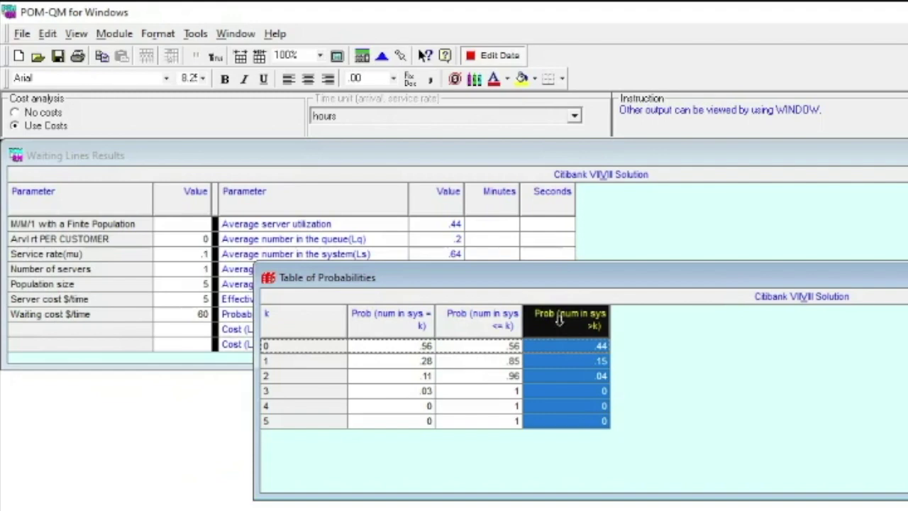
pyautogui.click(602, 343)
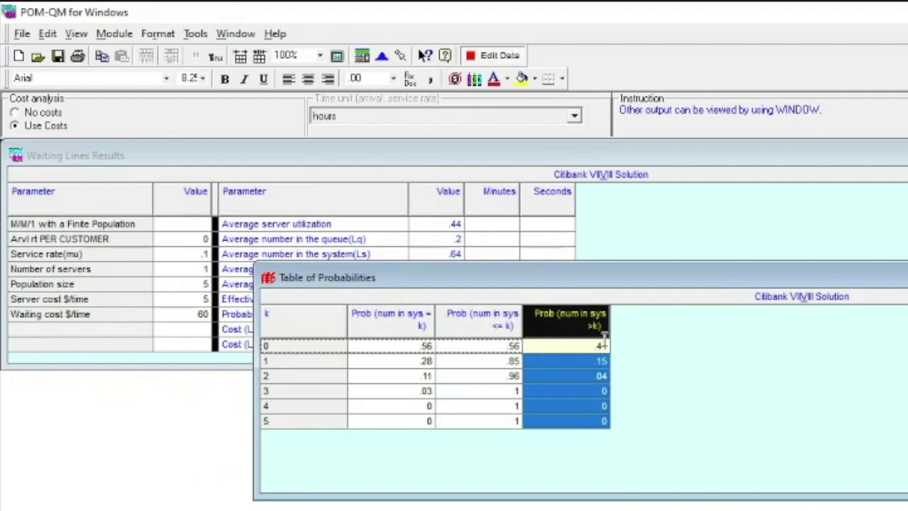
pyautogui.click(589, 320)
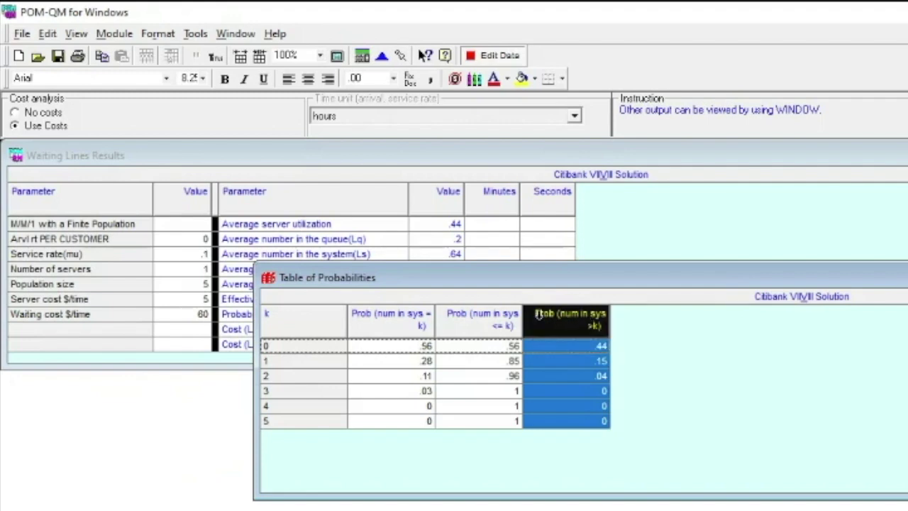
pyautogui.click(310, 346)
pyautogui.click(314, 345)
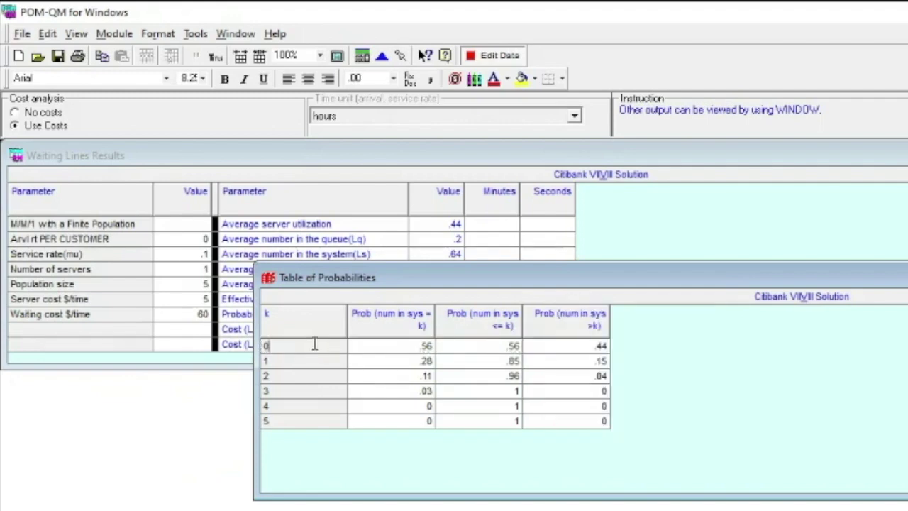
# Step: Examine the Prob (num in sys <= k) entry for k = 2 against the rows for k = 0, 1 and 2
pyautogui.click(290, 376)
pyautogui.click(493, 376)
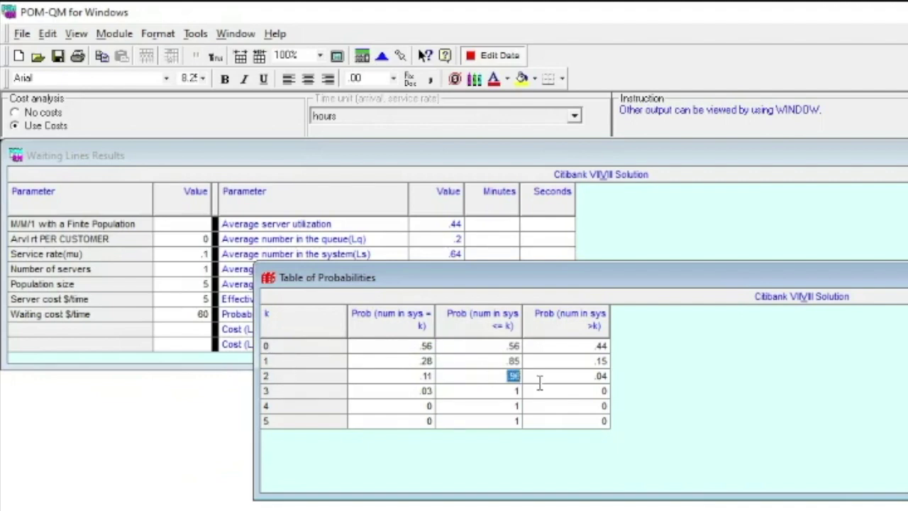
pyautogui.click(509, 323)
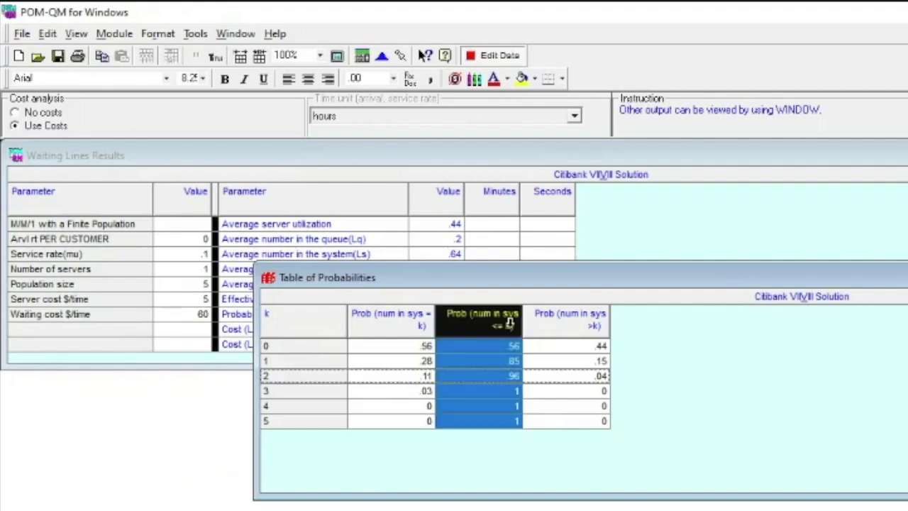
pyautogui.click(309, 376)
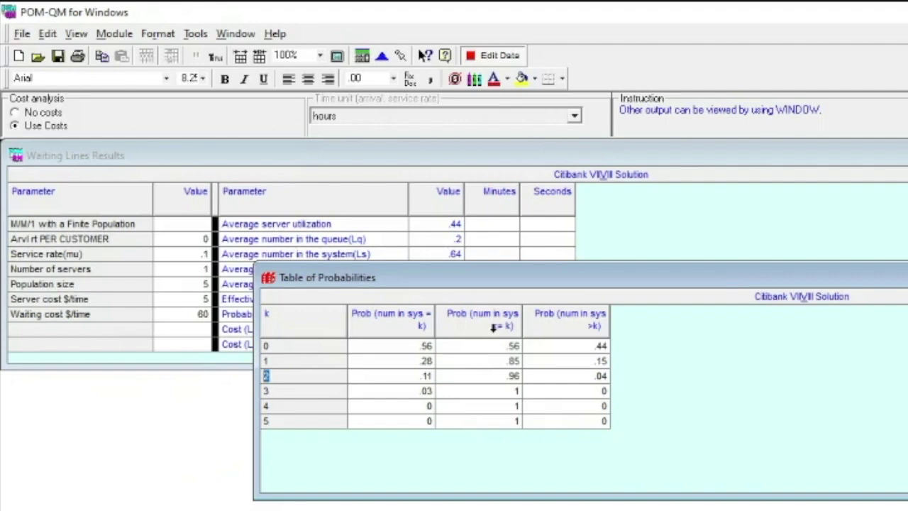
pyautogui.click(310, 355)
pyautogui.click(297, 346)
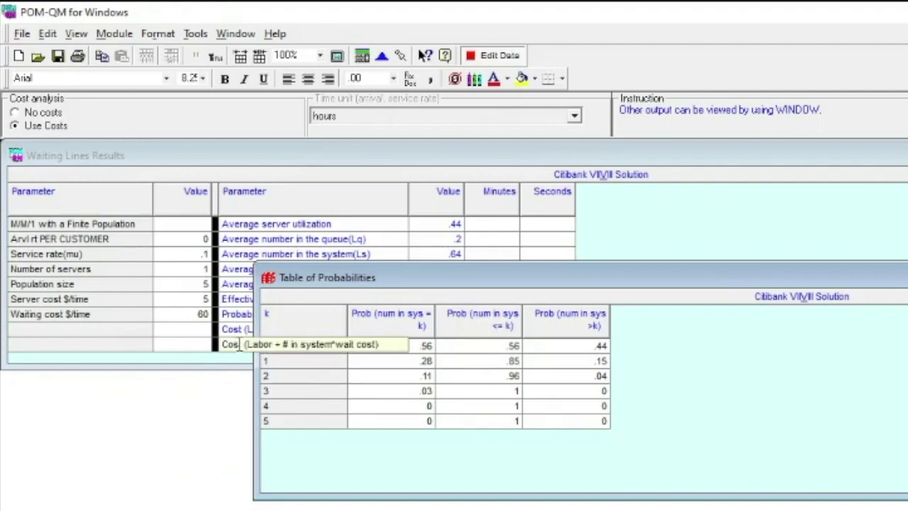
pyautogui.click(290, 363)
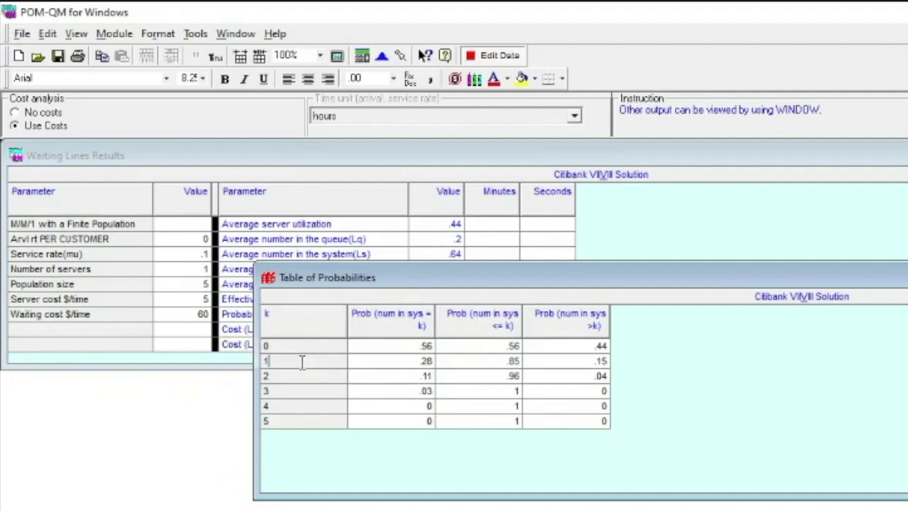
pyautogui.click(482, 380)
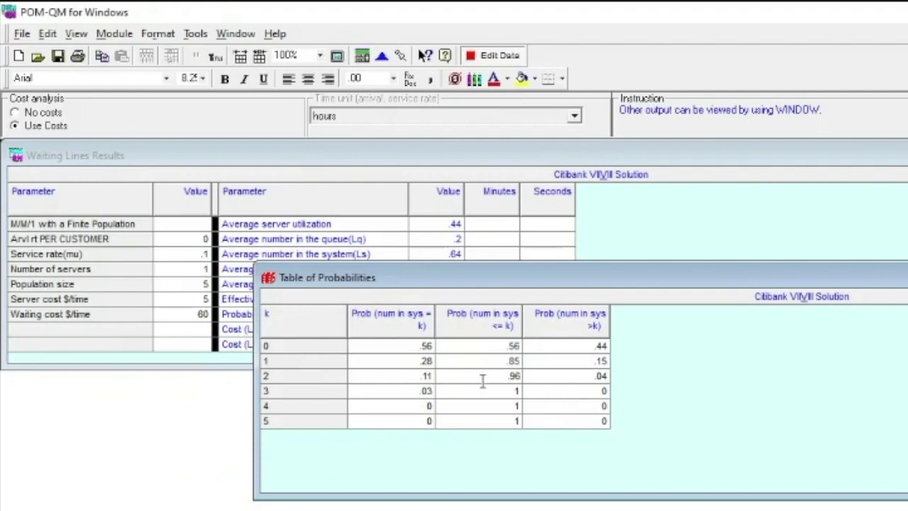
pyautogui.moveTo(504, 379); pyautogui.dragTo(565, 381)
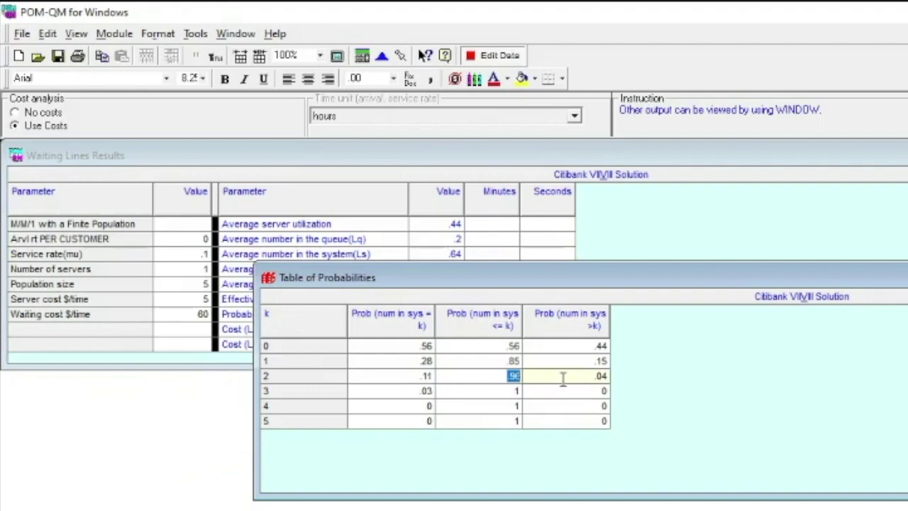
# Step: Highlight the Prob (num in sys > k) column and copy its entry for k = 2
pyautogui.click(585, 318)
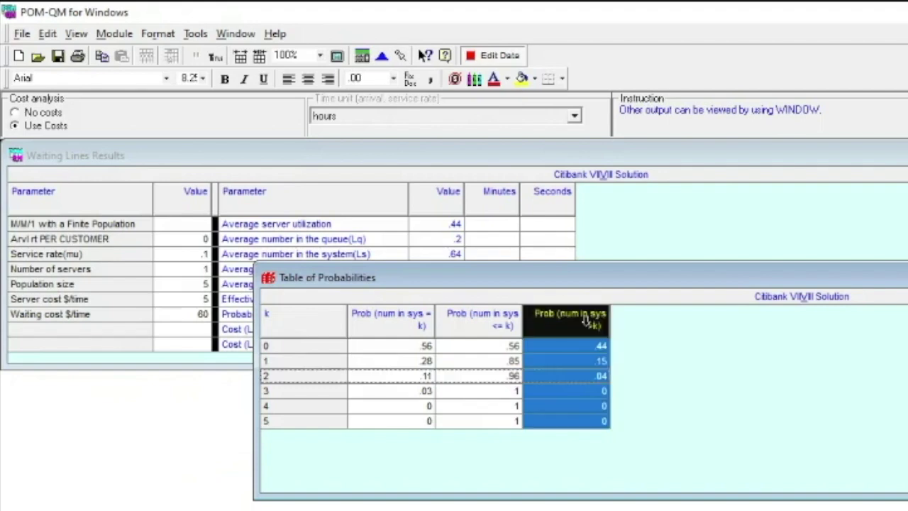
pyautogui.click(583, 376)
pyautogui.moveTo(583, 376); pyautogui.dragTo(641, 387)
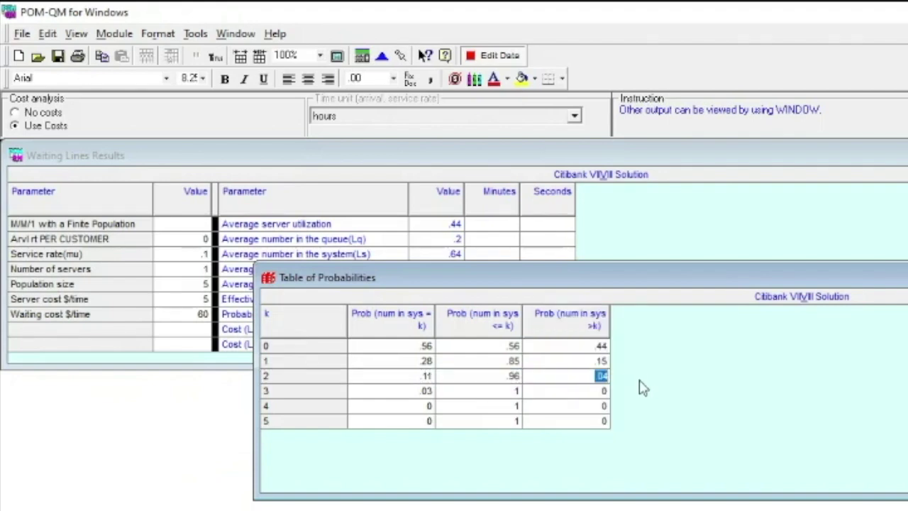
pyautogui.hotkey('ctrl', 'c')
# Step: Review the cumulative and greater-than probabilities for k = 3, then the individual probabilities for k = 3 and the rows below
pyautogui.click(512, 390)
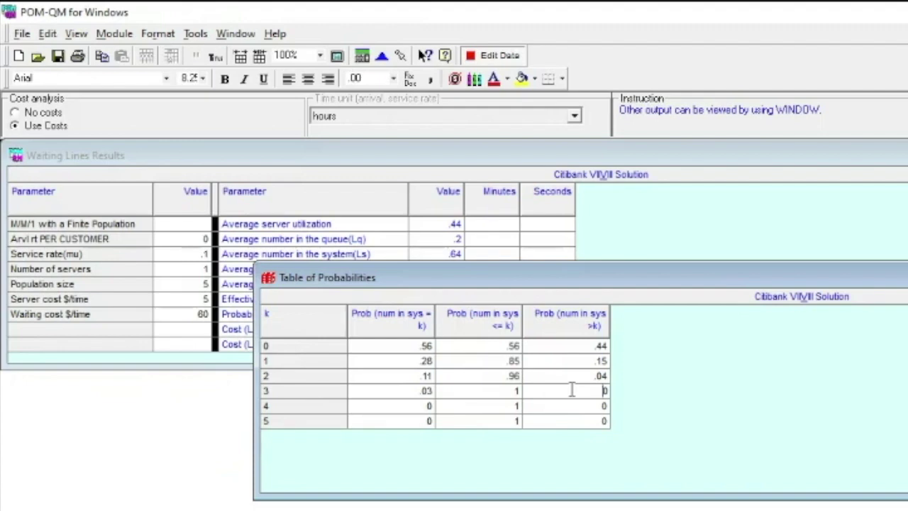
pyautogui.click(272, 391)
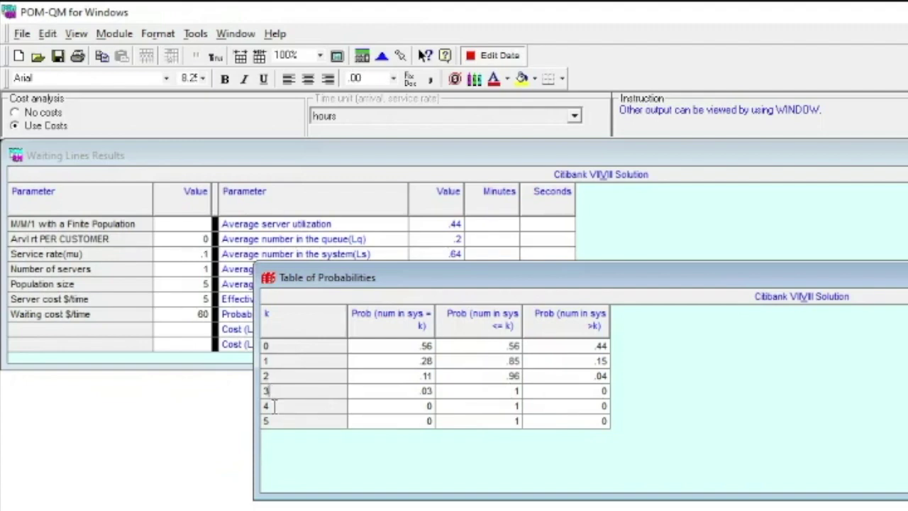
pyautogui.click(498, 391)
pyautogui.click(278, 376)
pyautogui.hotkey('shift', 'Home')
pyautogui.press('Up')
pyautogui.press('Up')
pyautogui.click(414, 390)
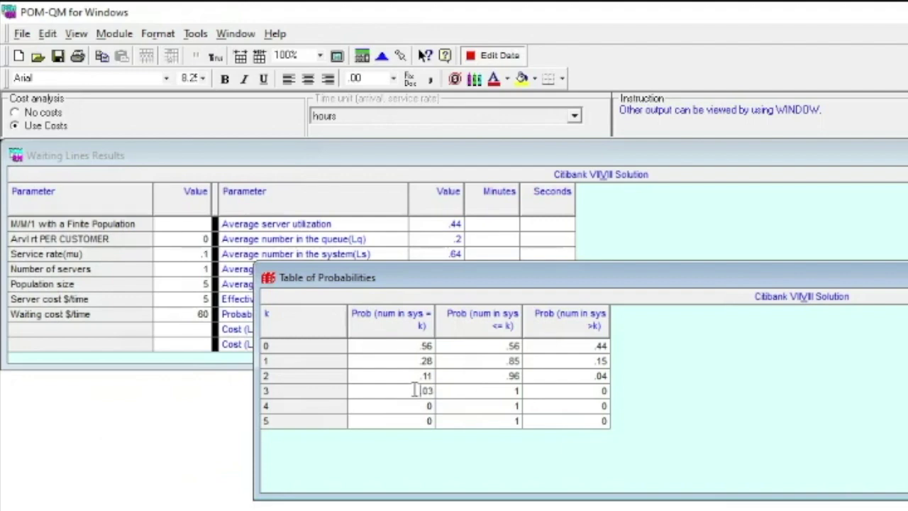
pyautogui.press('Down')
pyautogui.press('Down')
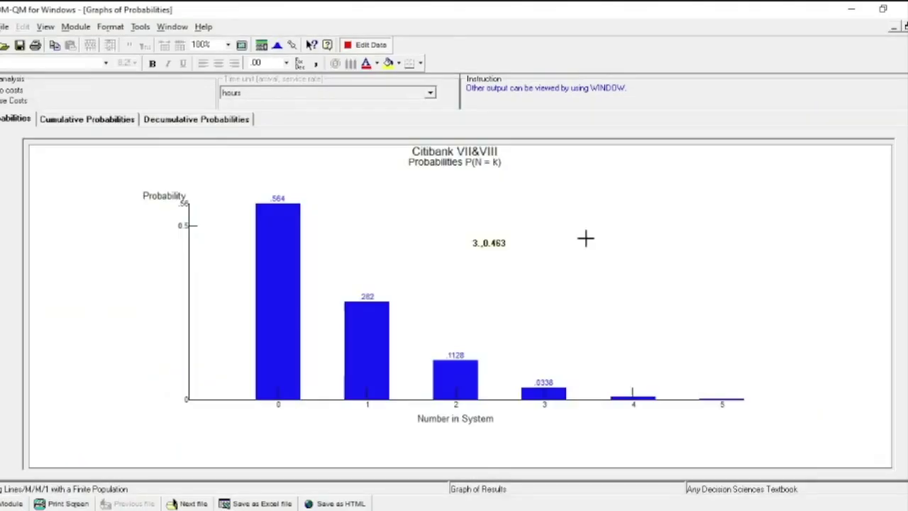
# Step: View the Cumulative Probabilities chart in Graphs of Probabilities and return to the P(N = k) chart
pyautogui.click(92, 121)
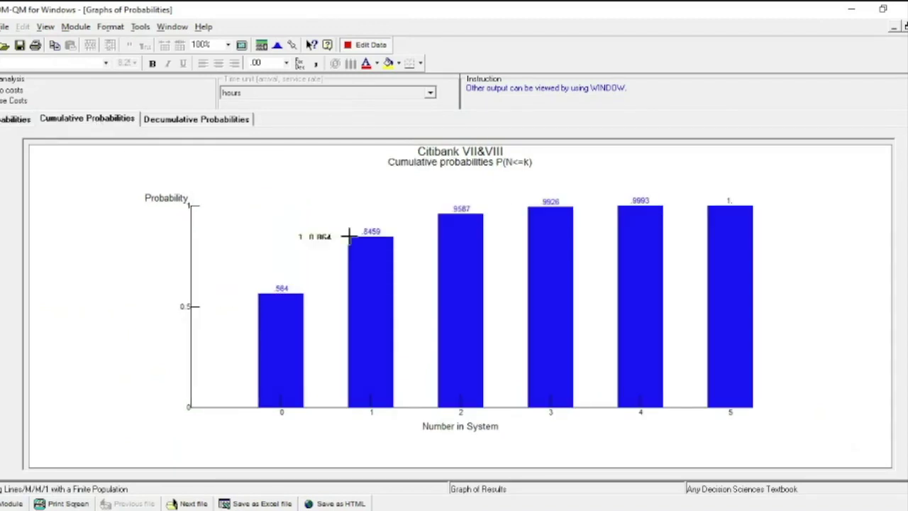
pyautogui.click(20, 119)
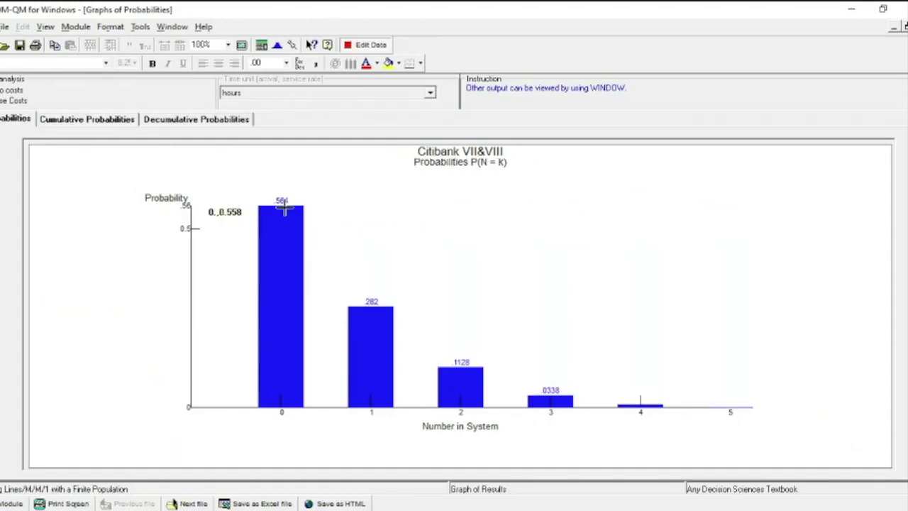
# Step: Compare the P(N = k) bars for k = 0 and k = 1 with the cumulative P(N<=k) bar for k = 1
pyautogui.click(103, 119)
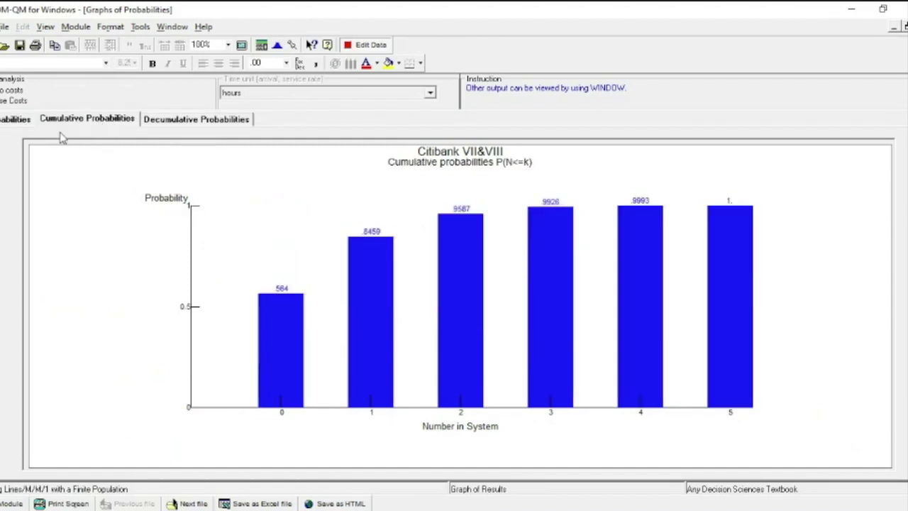
pyautogui.click(15, 119)
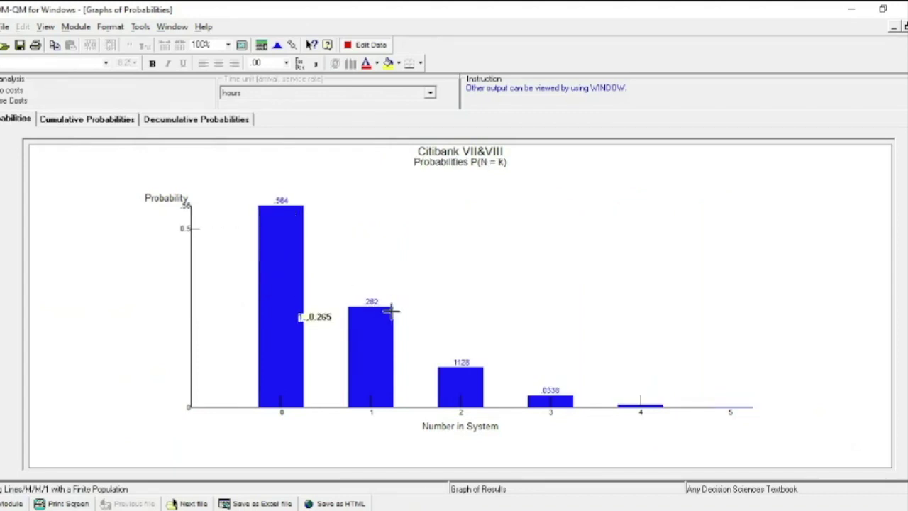
pyautogui.click(97, 121)
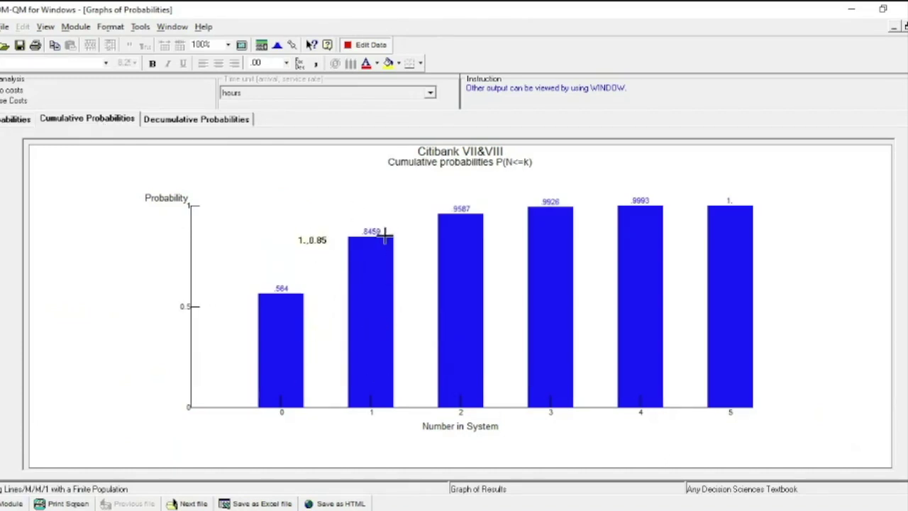
pyautogui.click(22, 119)
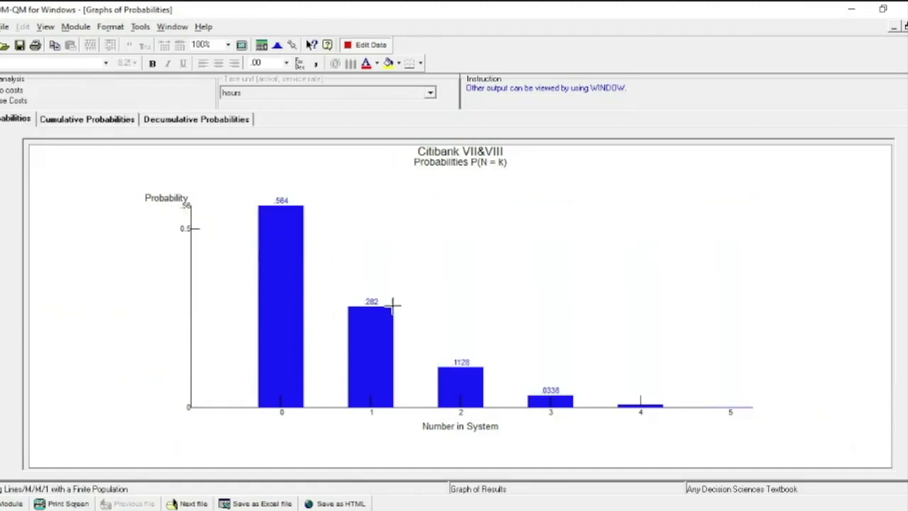
pyautogui.click(96, 121)
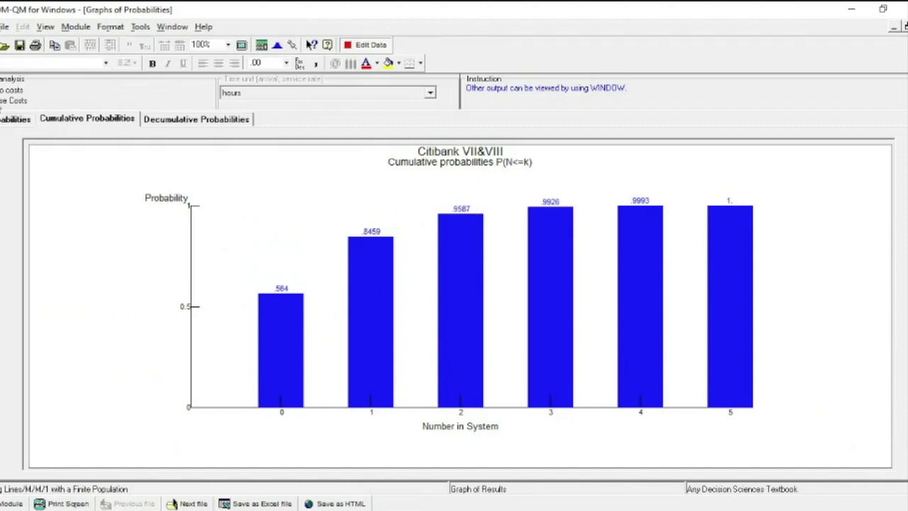
pyautogui.click(7, 121)
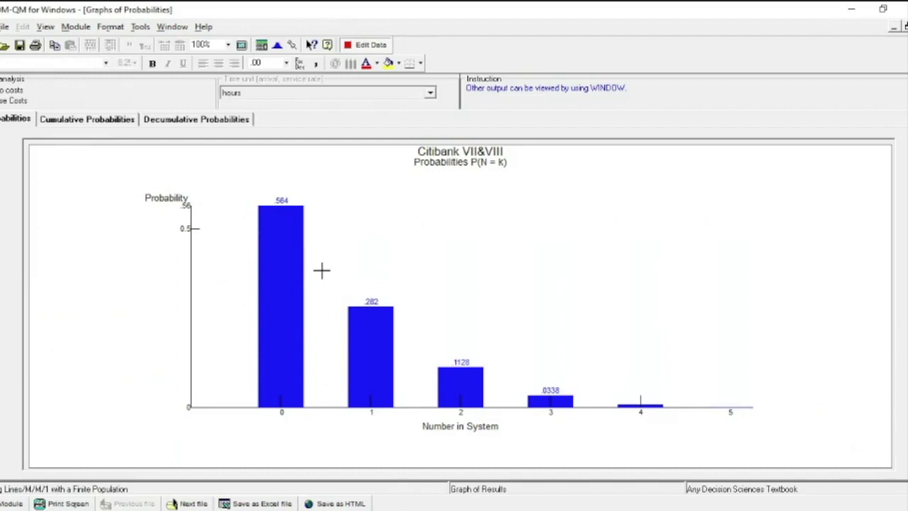
pyautogui.click(124, 121)
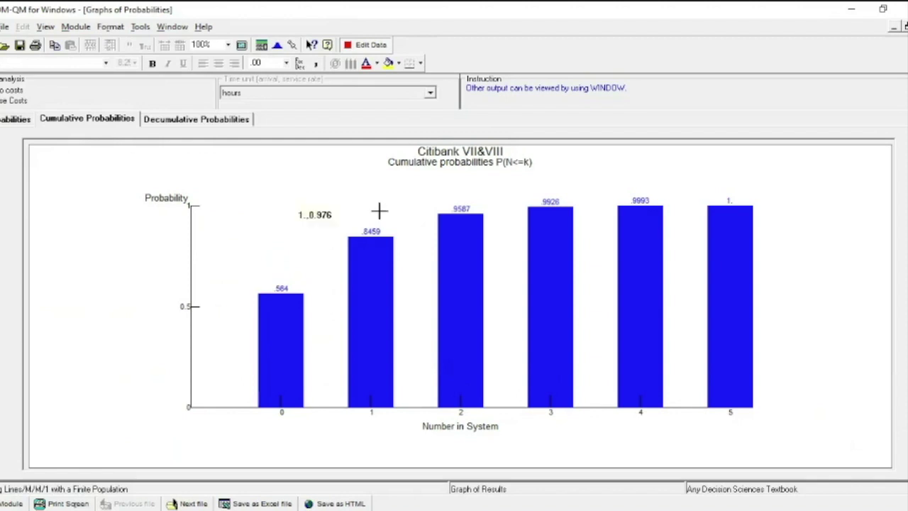
# Step: View the Decumulative Probabilities chart and minimize the Graphs of Probabilities window to return to the Table of Probabilities
pyautogui.click(204, 123)
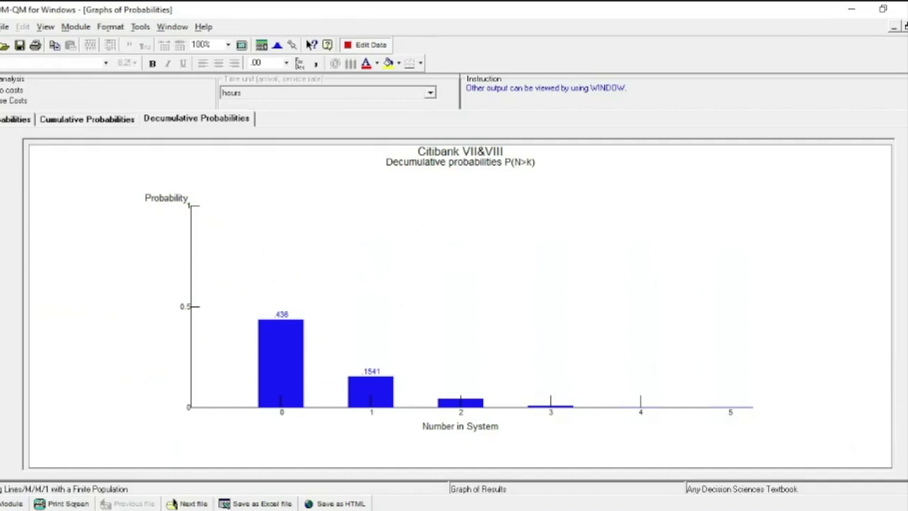
pyautogui.click(893, 28)
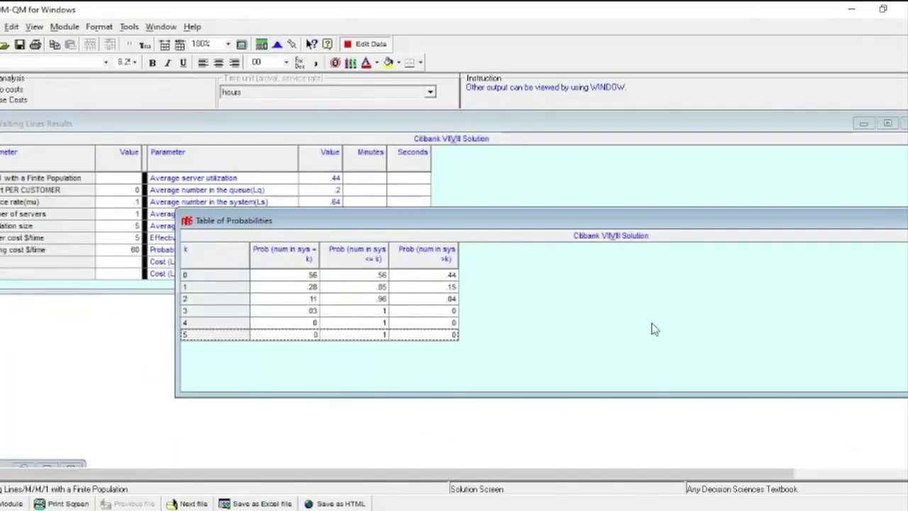